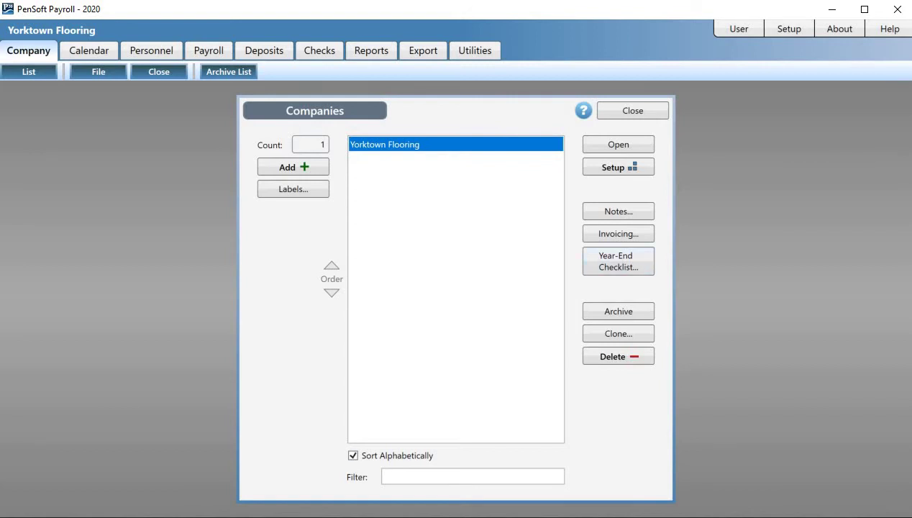
# - Open the setup for Yorktown Flooring and review the company's address details
pyautogui.click(618, 167)
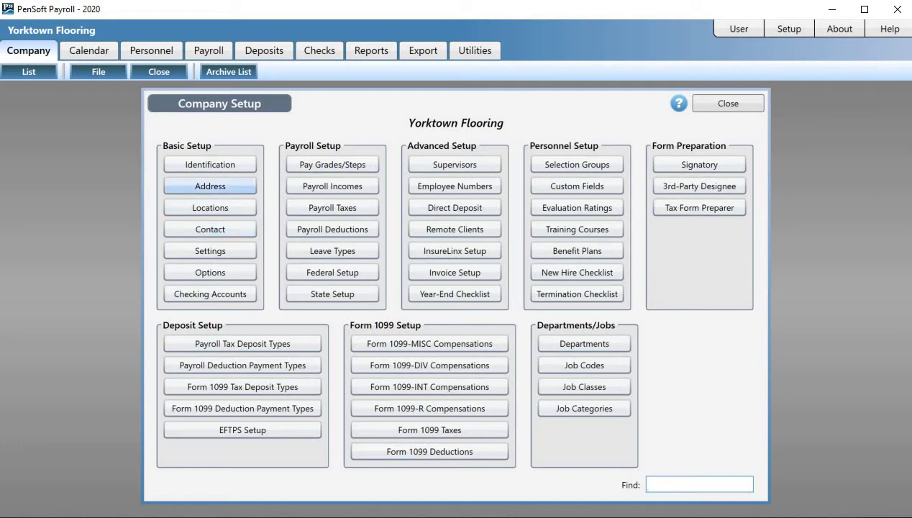
pyautogui.click(210, 186)
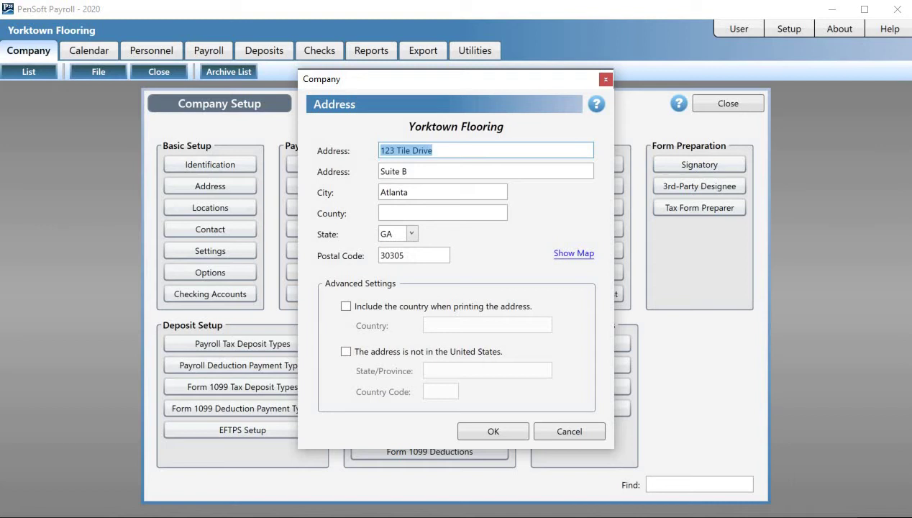
pyautogui.press('Return')
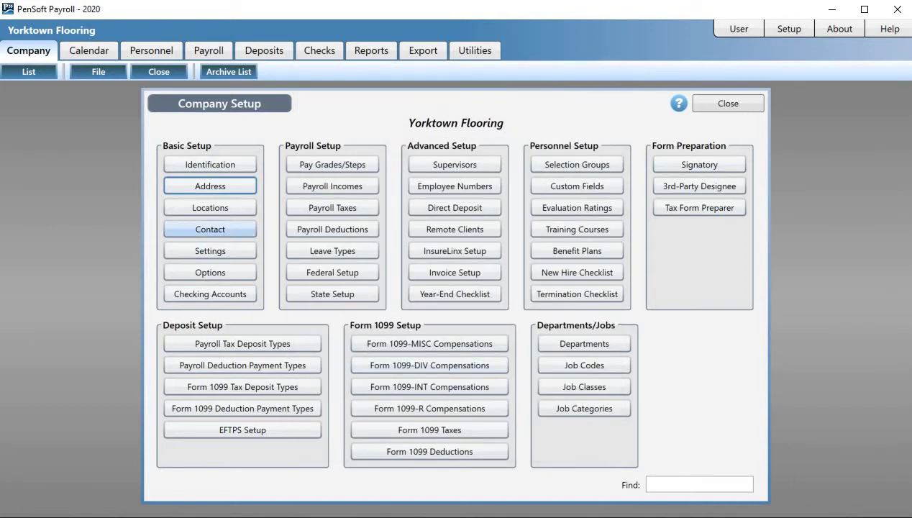
# - Review the company's personnel name format settings, including the format choices for names displayed in a list
pyautogui.click(210, 251)
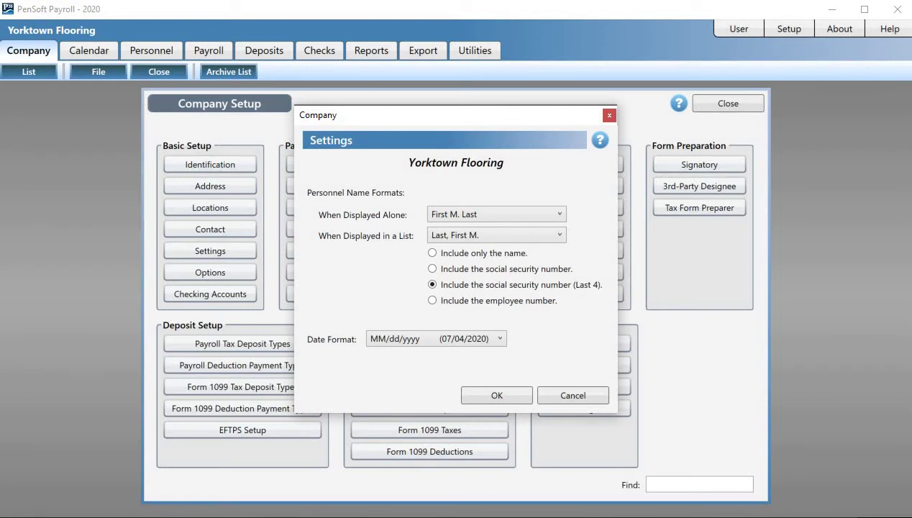
pyautogui.hotkey('alt', 'Down')
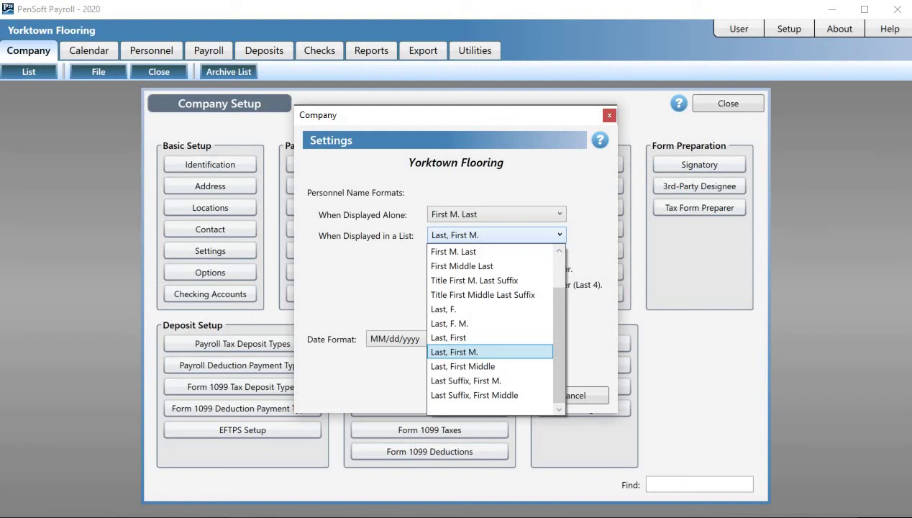
pyautogui.press('Return')
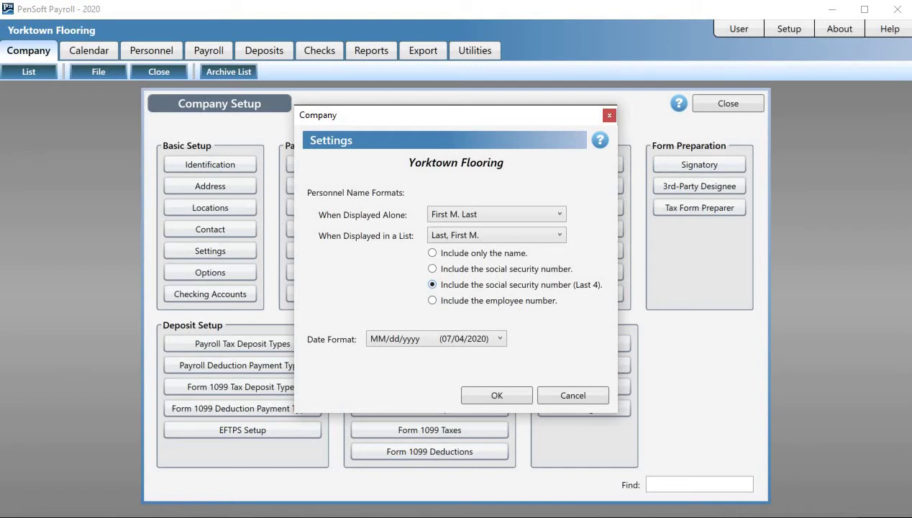
pyautogui.click(573, 395)
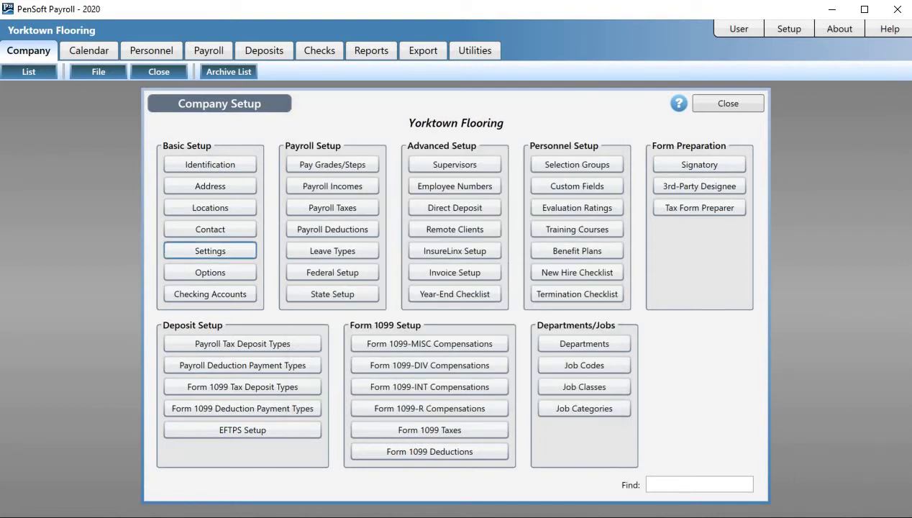
# - Review the Payroll Checking Account's details and the blank form for adding another checking account, without saving anything
pyautogui.click(210, 295)
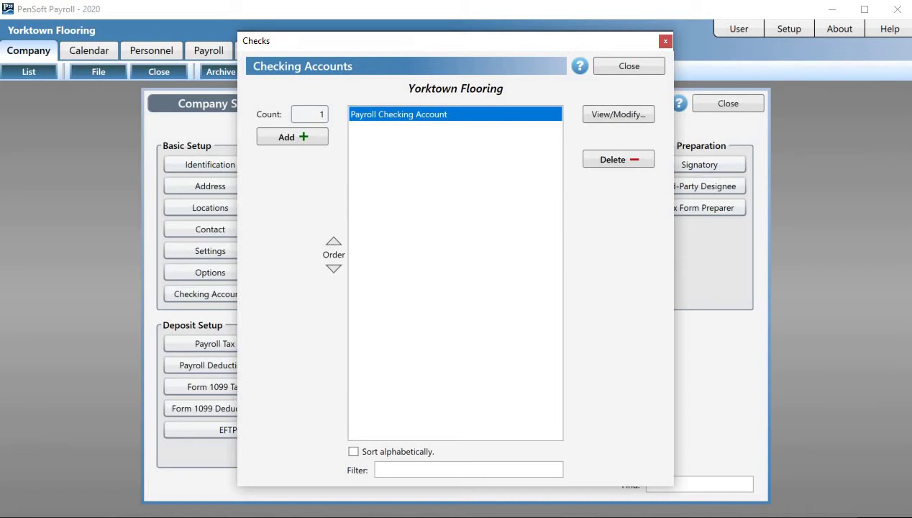
pyautogui.click(618, 114)
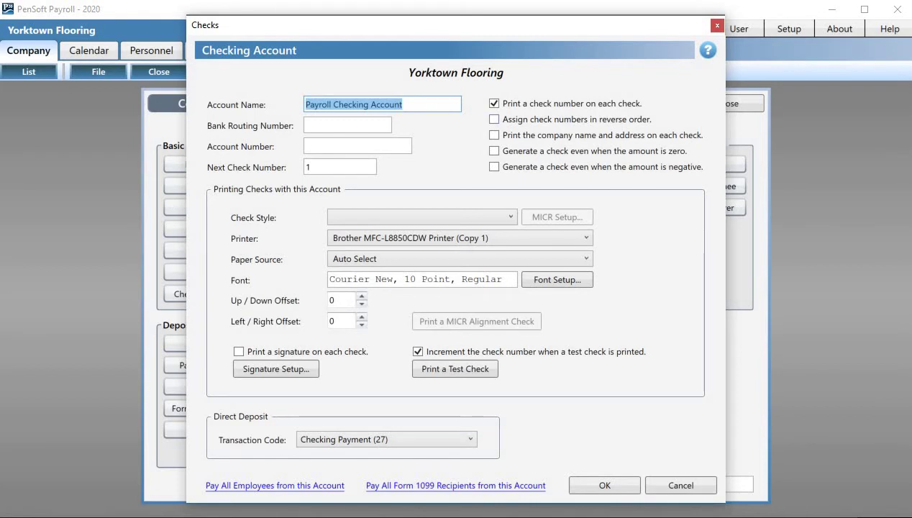
pyautogui.click(681, 485)
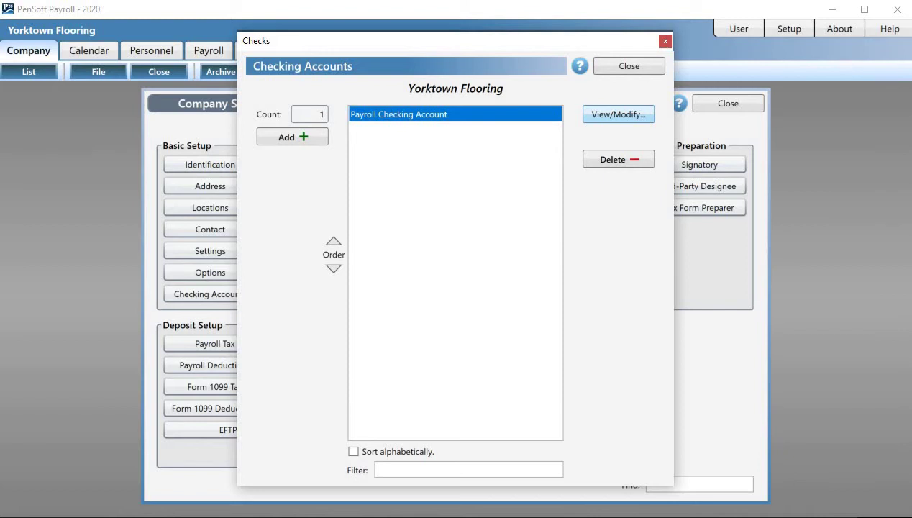
pyautogui.click(292, 137)
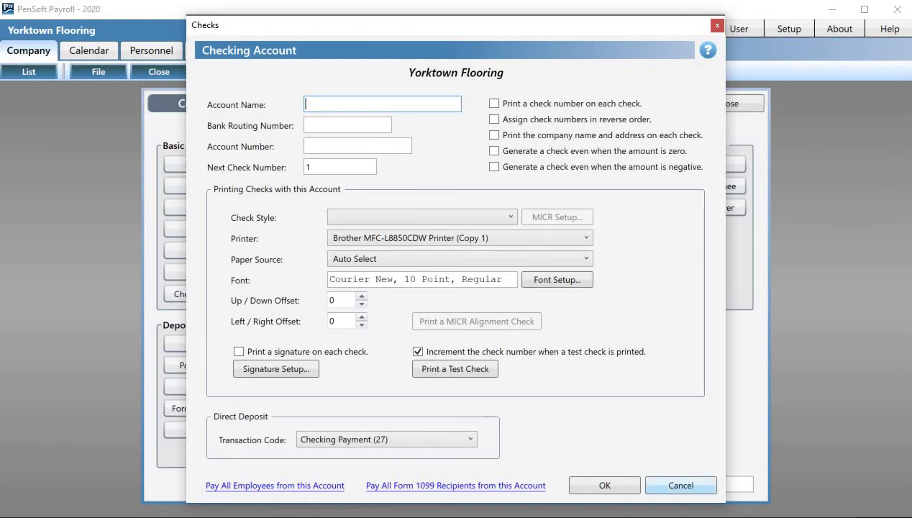
pyautogui.click(680, 486)
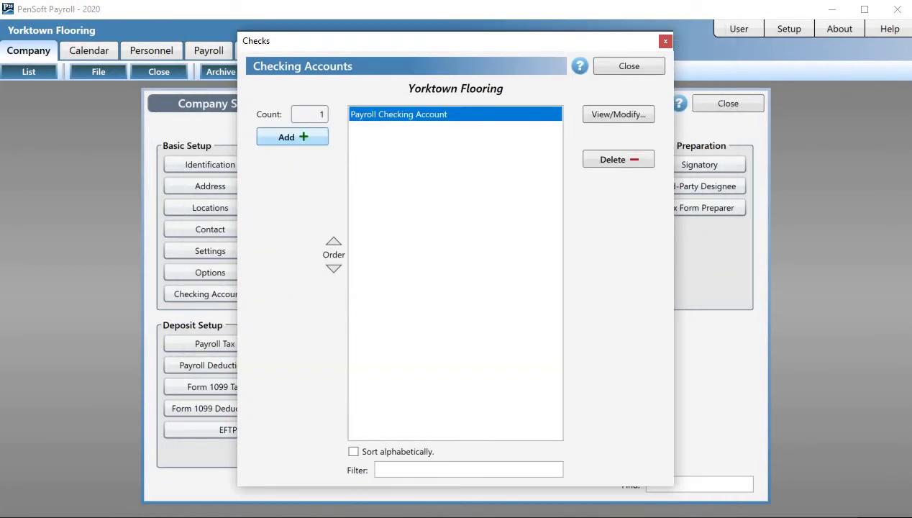
pyautogui.click(630, 66)
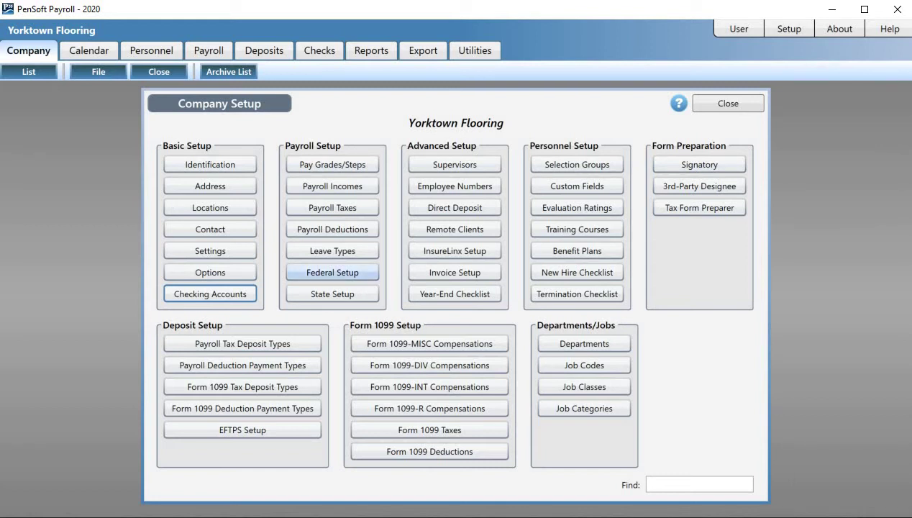
# - Review the company type and tax options in the company's Federal Setup
pyautogui.click(332, 273)
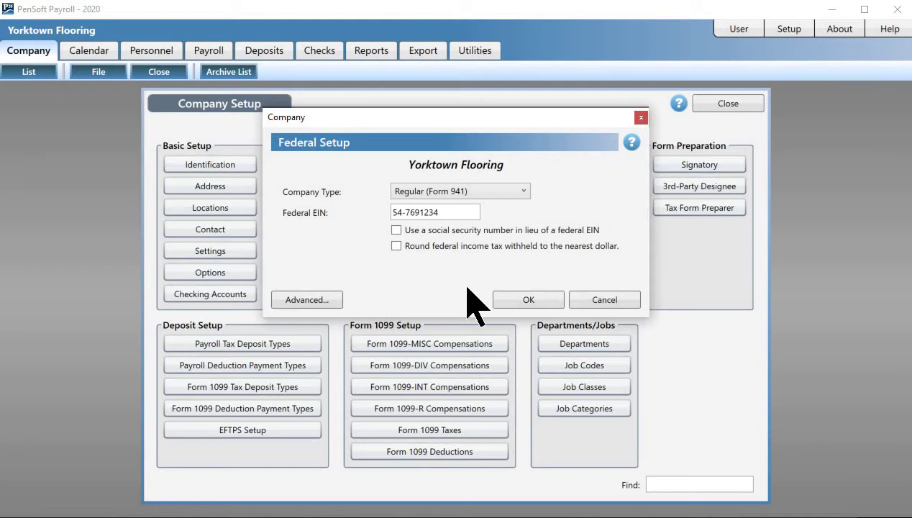
pyautogui.click(605, 299)
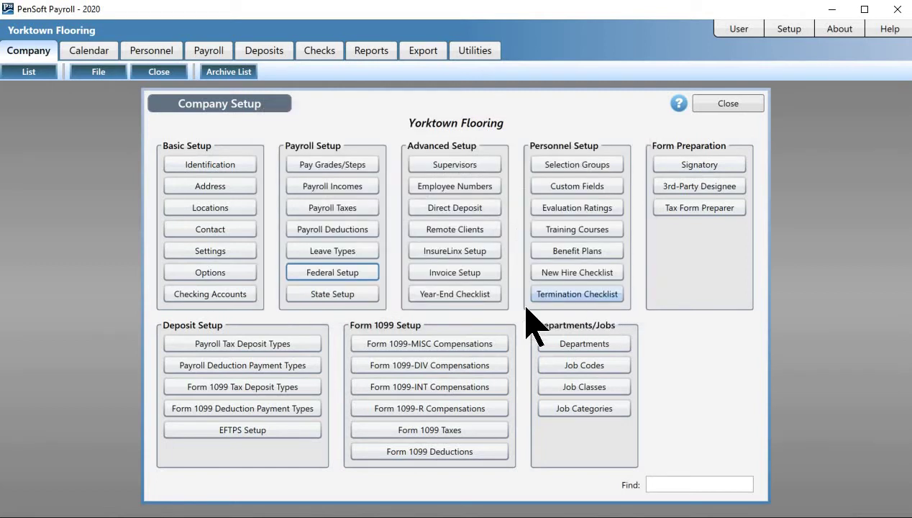
# - Add Colorado to the company's taxation states, leaving its account numbers blank
pyautogui.click(349, 294)
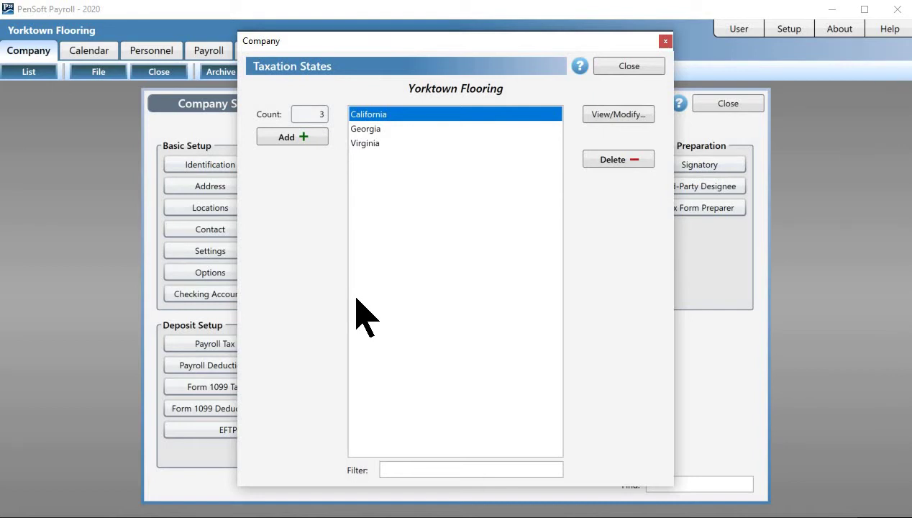
pyautogui.click(299, 138)
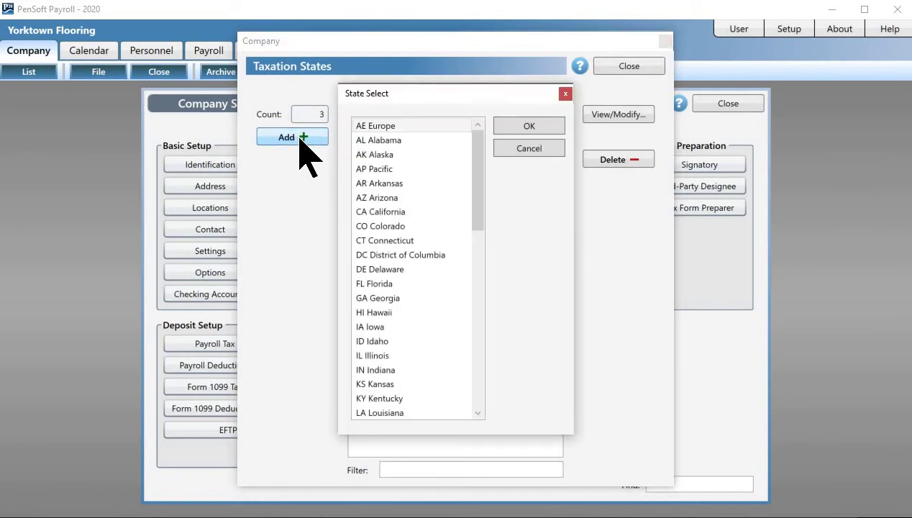
pyautogui.click(384, 229)
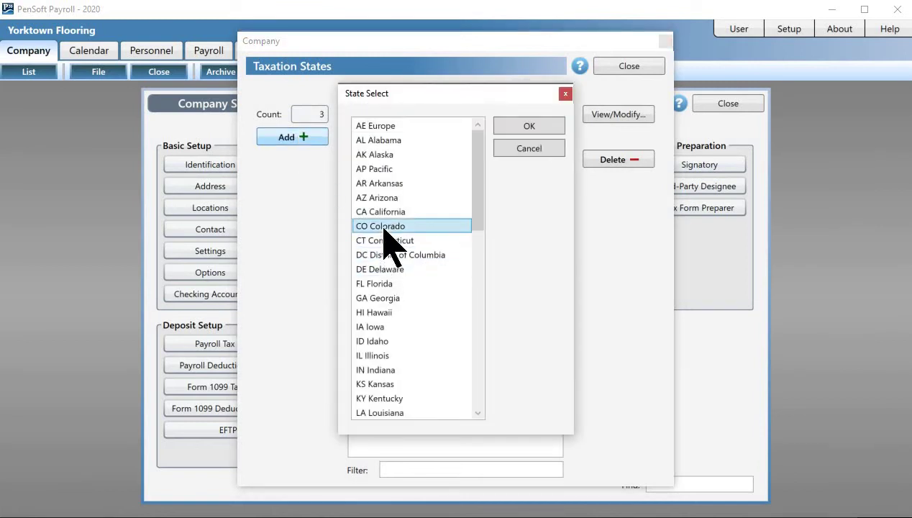
pyautogui.click(522, 128)
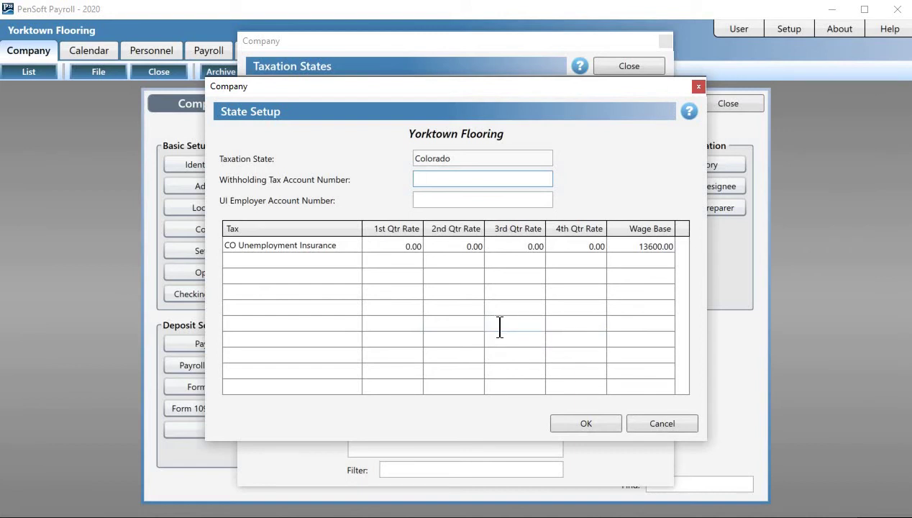
pyautogui.click(662, 424)
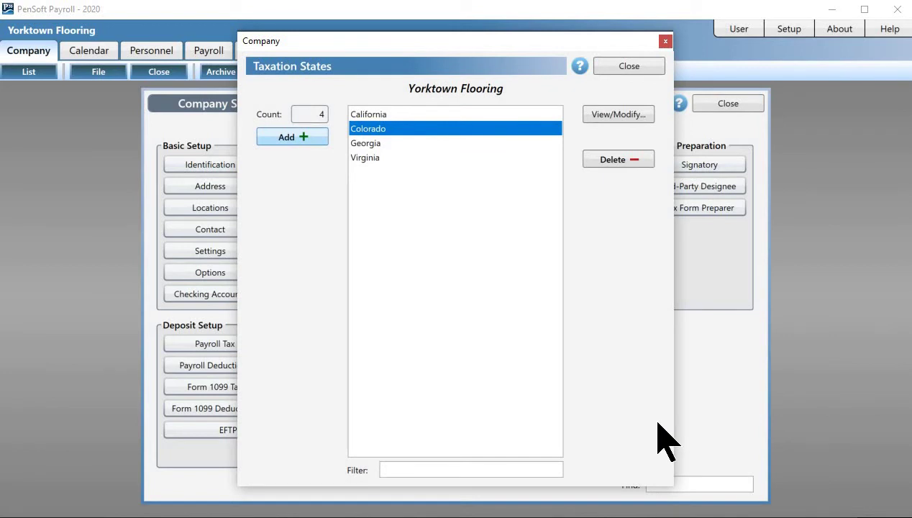
pyautogui.click(631, 68)
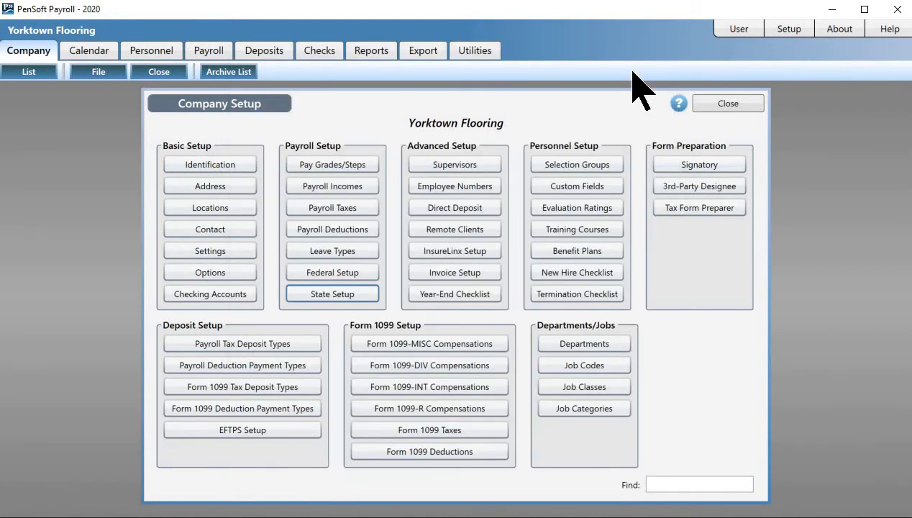
# - Review the company's payroll incomes and the blank form for a new income type, without adding one
pyautogui.click(371, 192)
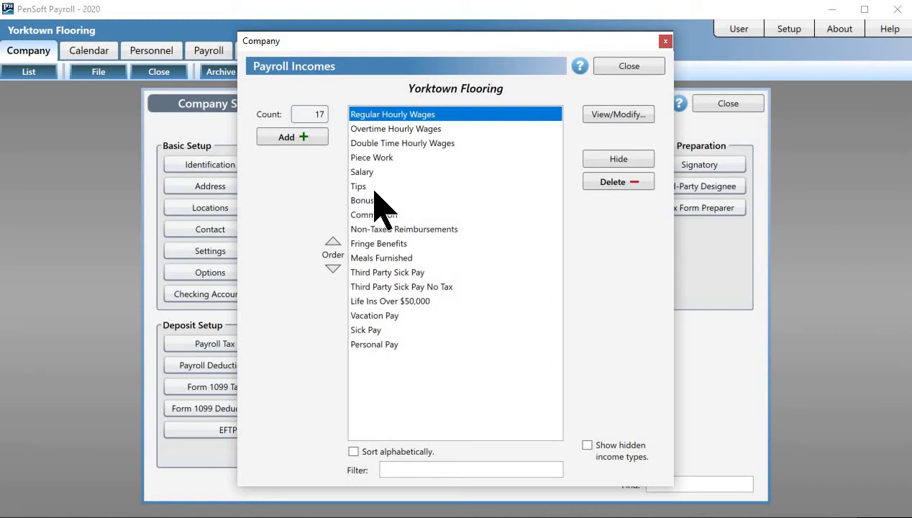
pyautogui.click(295, 143)
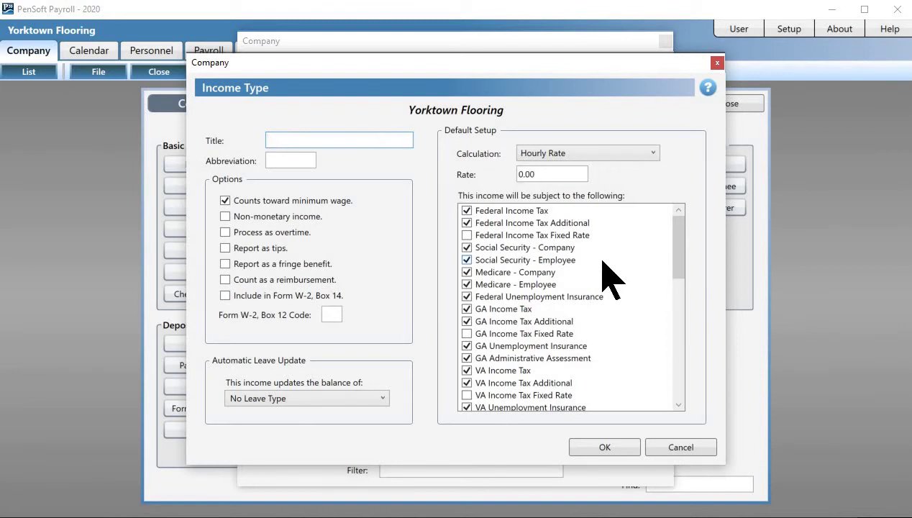
pyautogui.click(695, 449)
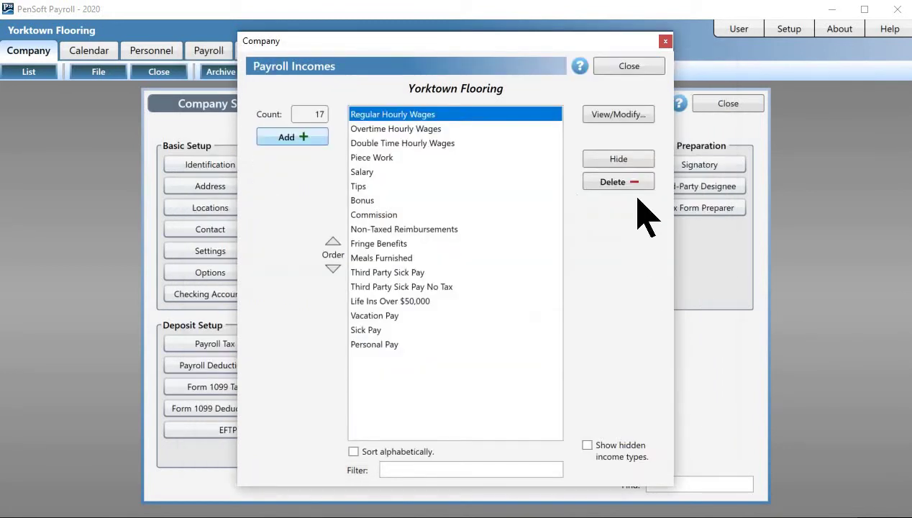
pyautogui.click(642, 68)
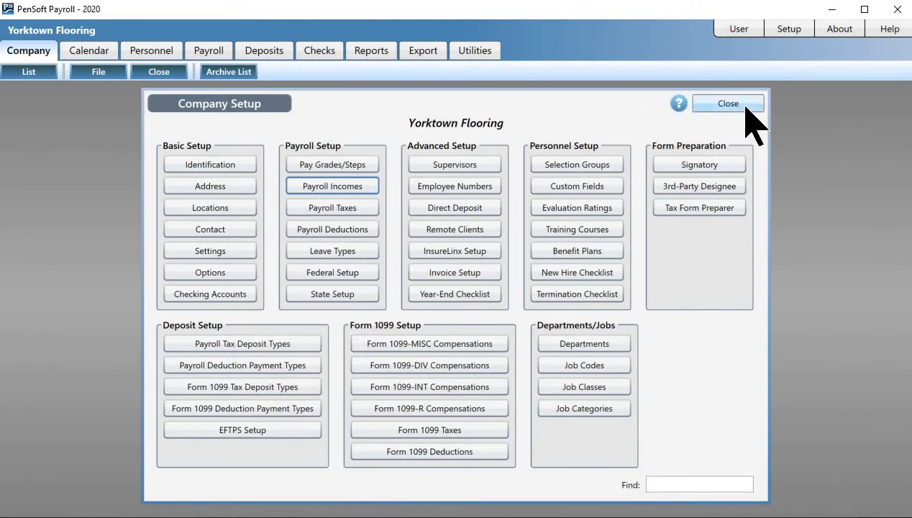
# - Leave the company setup and review the pay settings of the first employee in the personnel list
pyautogui.click(747, 108)
pyautogui.click(658, 116)
pyautogui.click(152, 53)
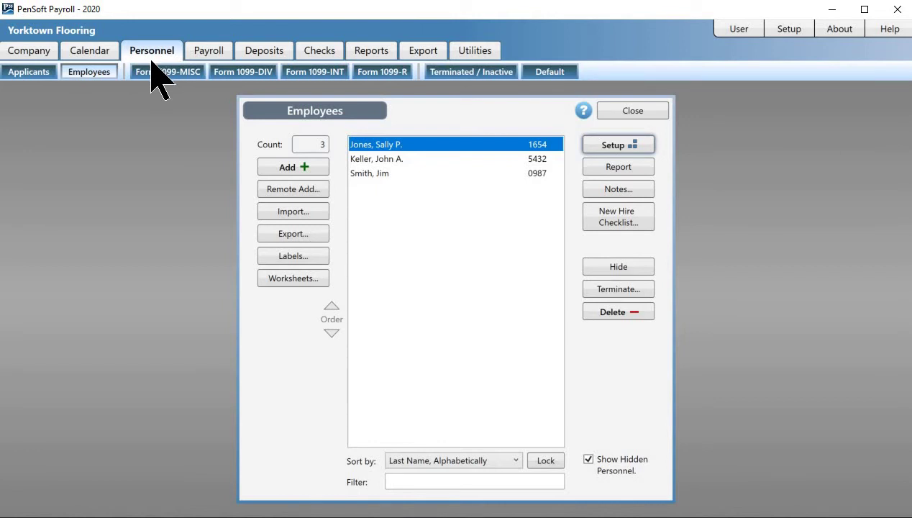
pyautogui.click(644, 151)
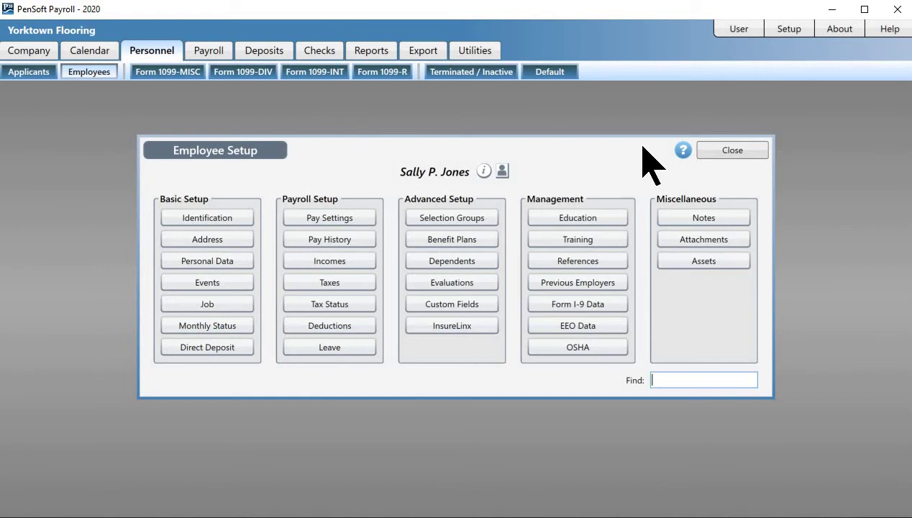
pyautogui.click(338, 218)
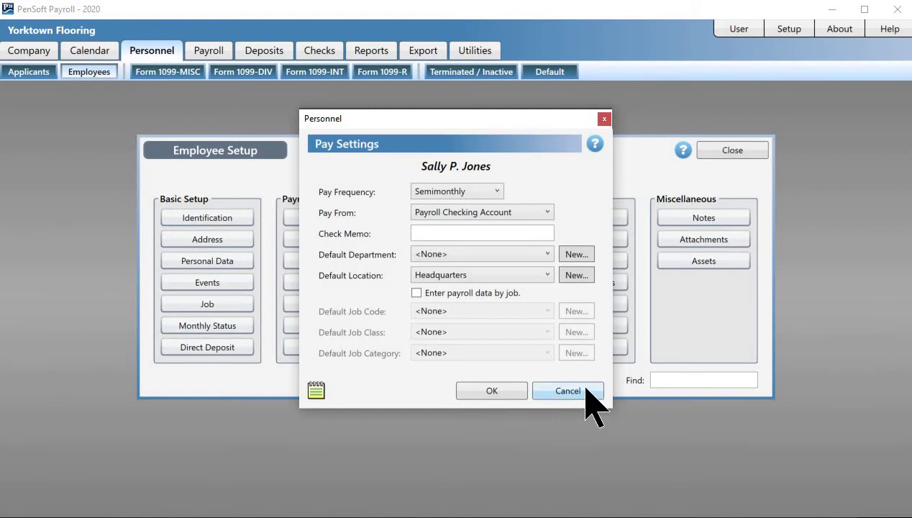
pyautogui.click(568, 391)
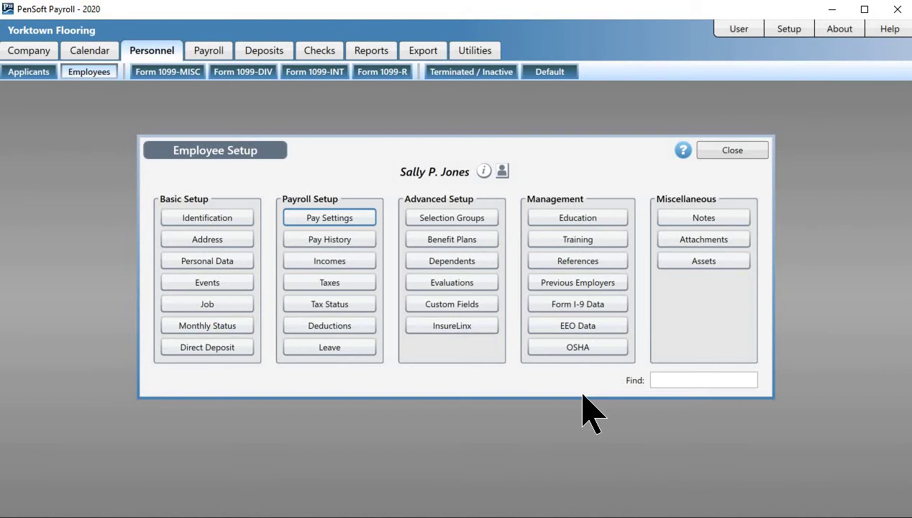
# - Examine the new personnel note form and its category choices for this employee, without saving a note
pyautogui.click(712, 218)
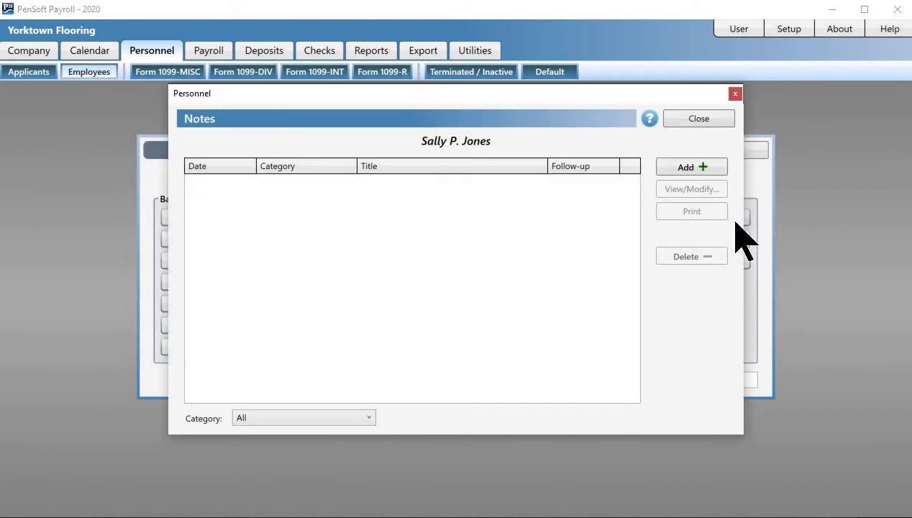
pyautogui.click(699, 169)
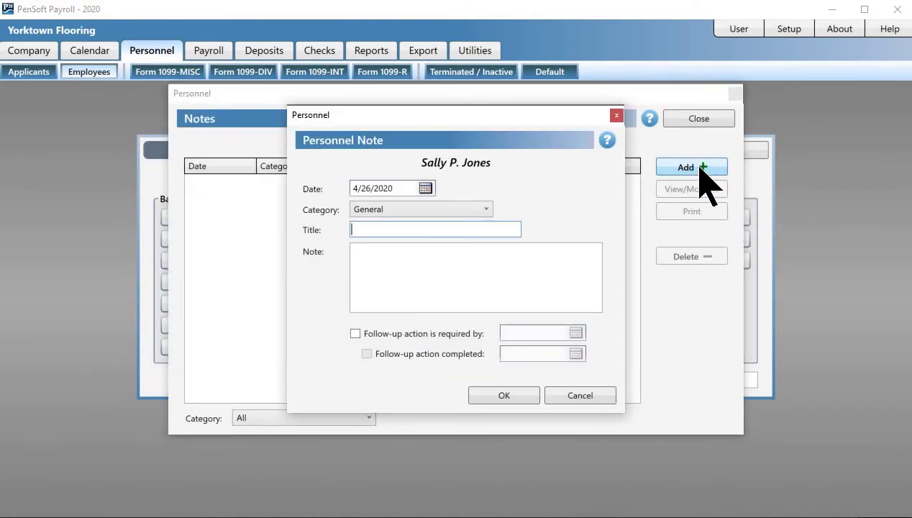
pyautogui.click(486, 210)
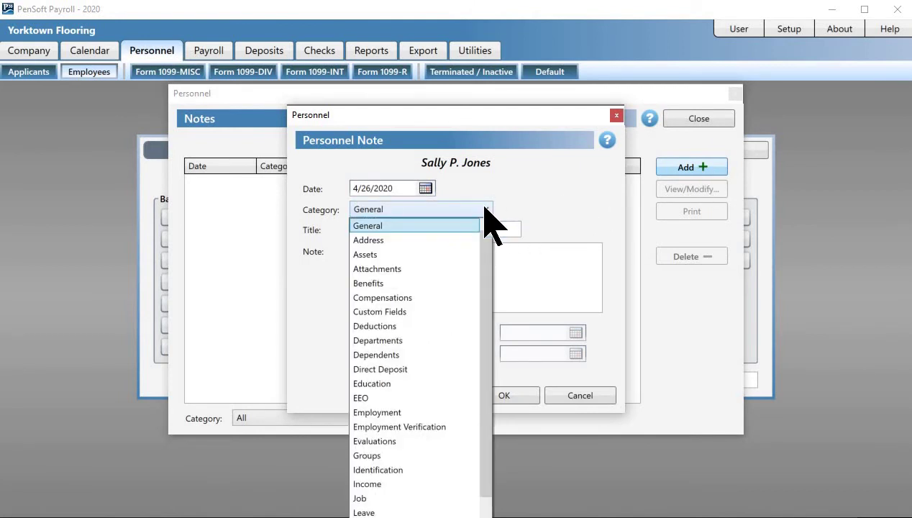
pyautogui.click(565, 220)
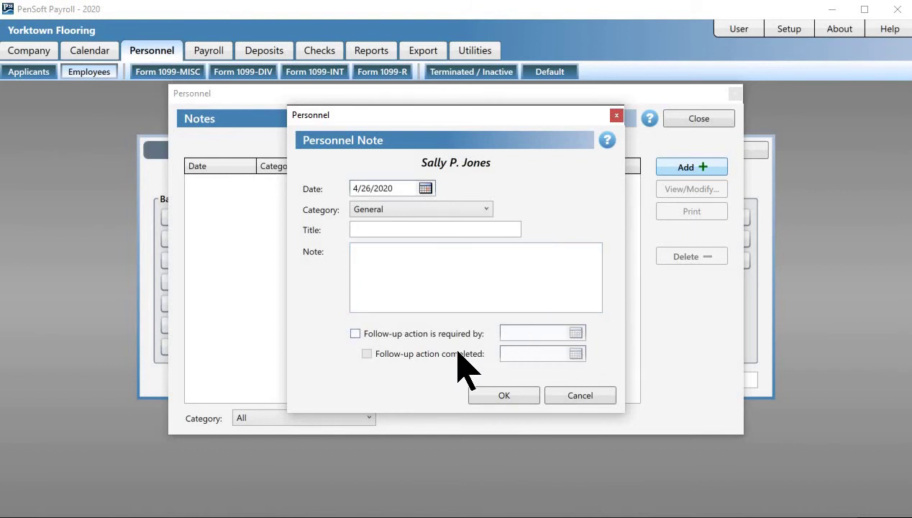
pyautogui.click(603, 397)
pyautogui.click(691, 118)
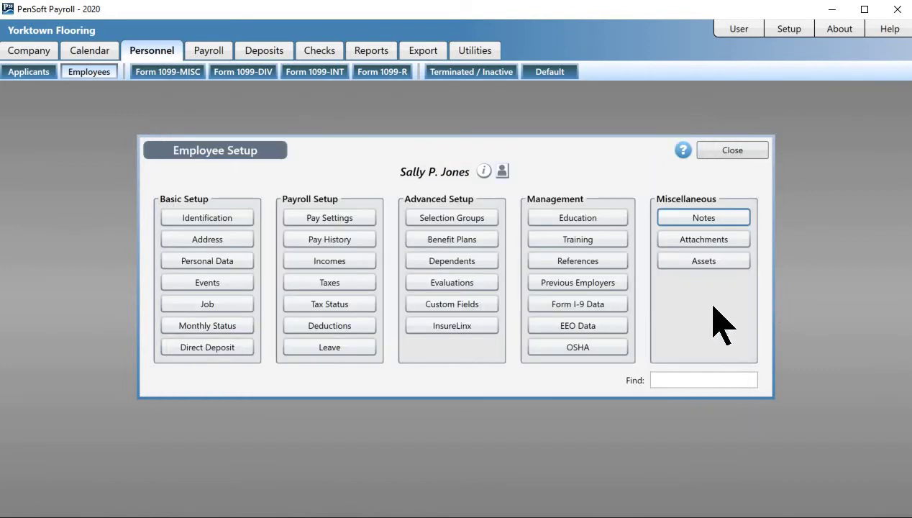
# - Review the employee's attachments and vacation leave settings without changing anything, leaving the employee setup and the personnel list
pyautogui.click(742, 239)
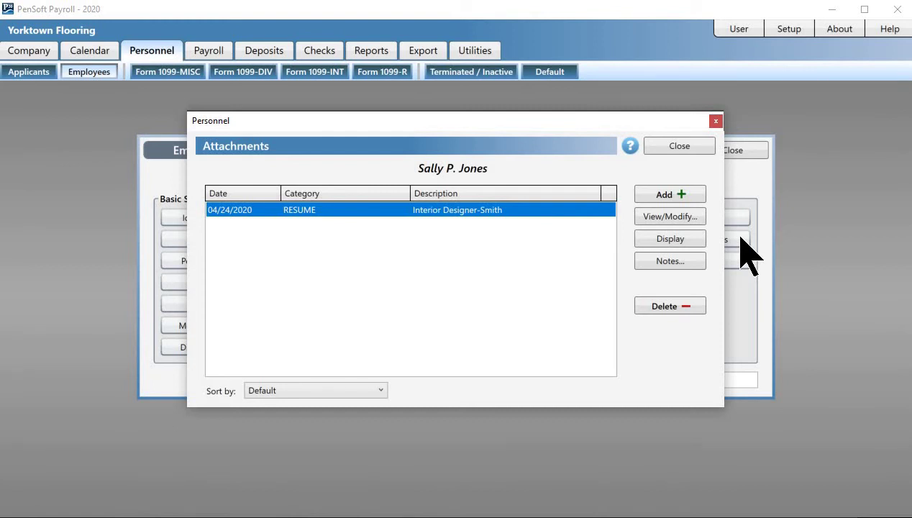
pyautogui.click(673, 148)
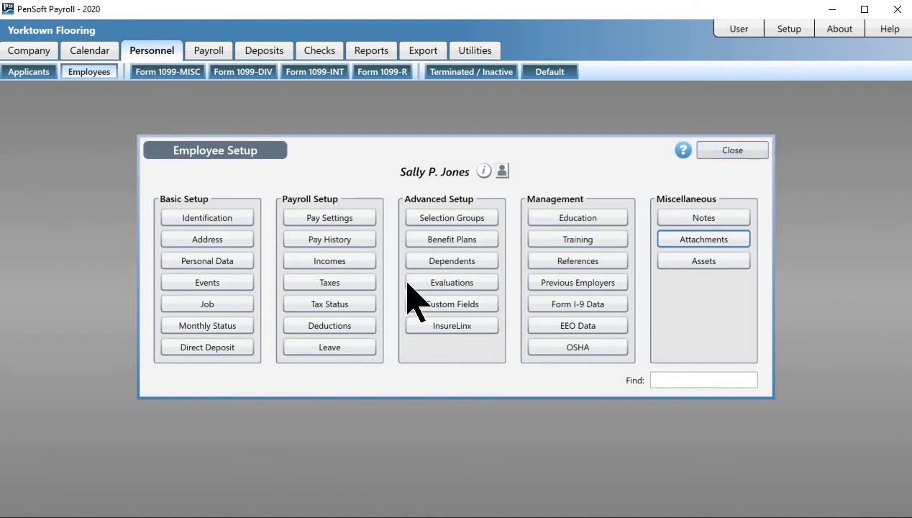
pyautogui.click(366, 347)
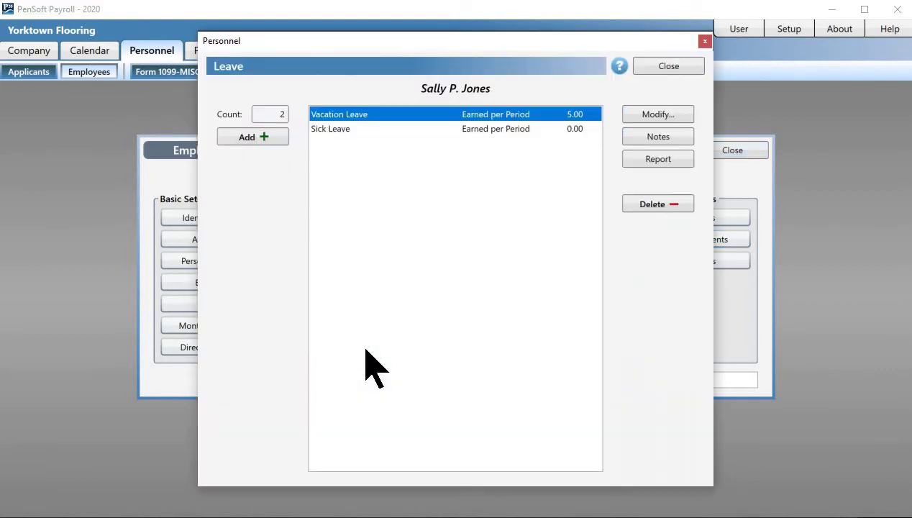
pyautogui.click(666, 117)
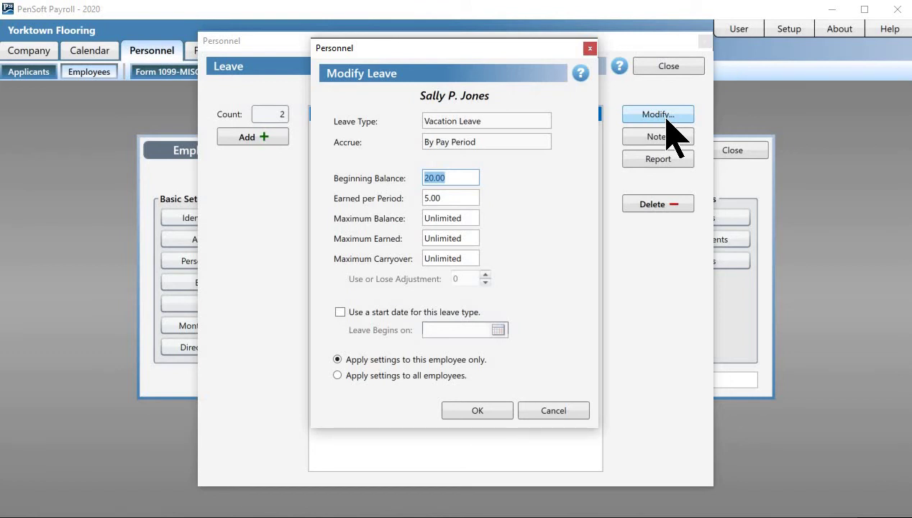
pyautogui.click(572, 413)
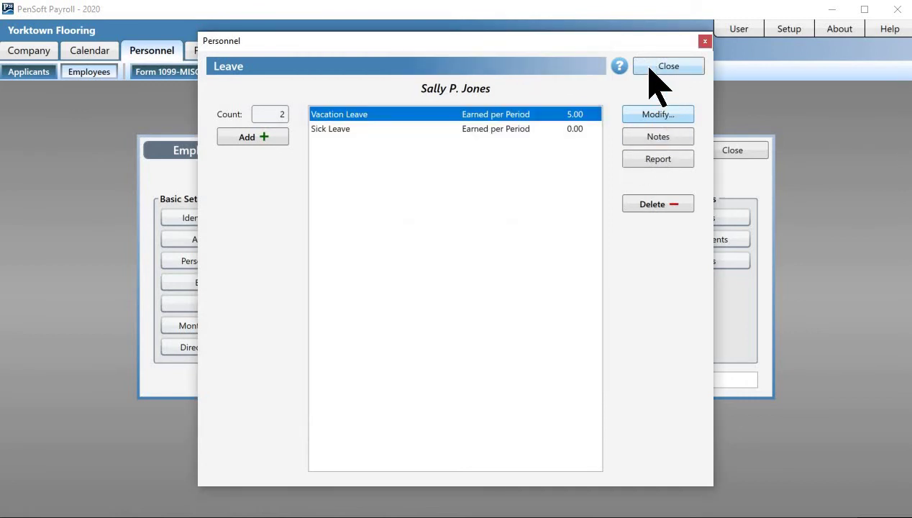
pyautogui.click(656, 75)
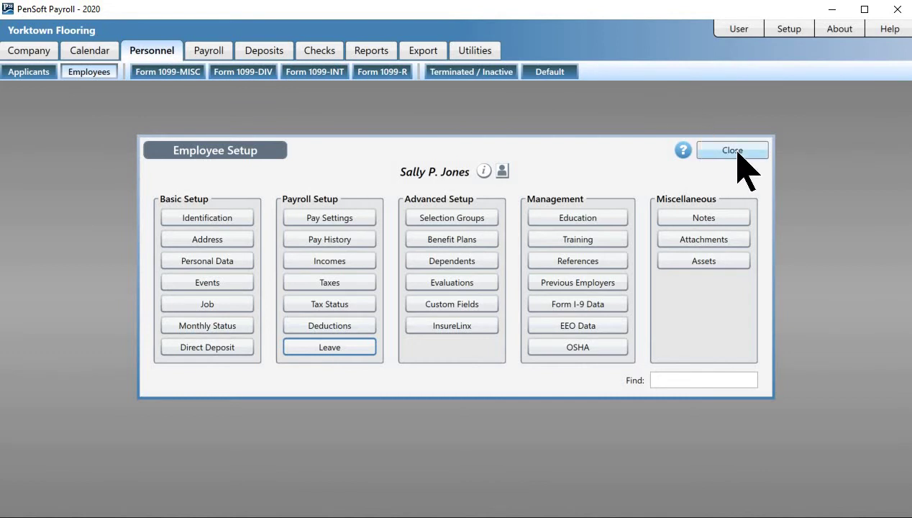
pyautogui.click(736, 151)
pyautogui.click(649, 113)
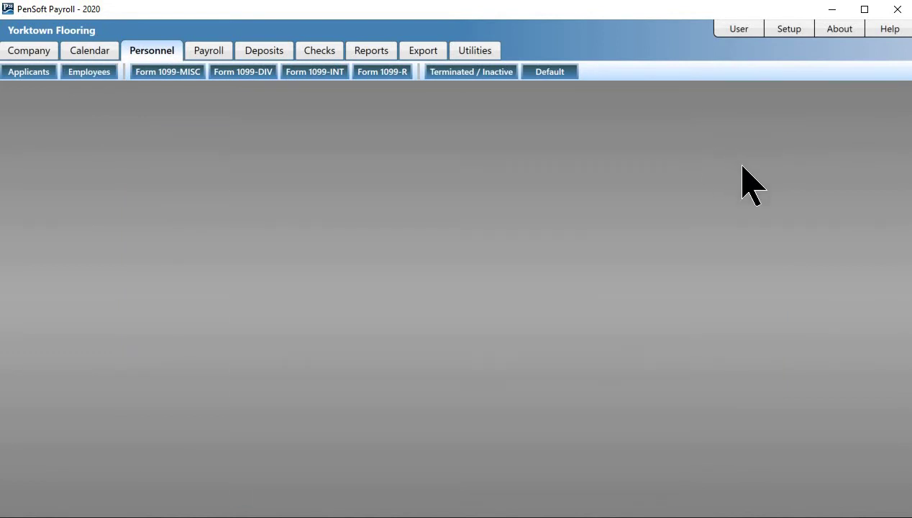
# - Open the payroll data for the 4/17/2020 pay date and examine the batch mode entry grid without entering hours
pyautogui.click(208, 53)
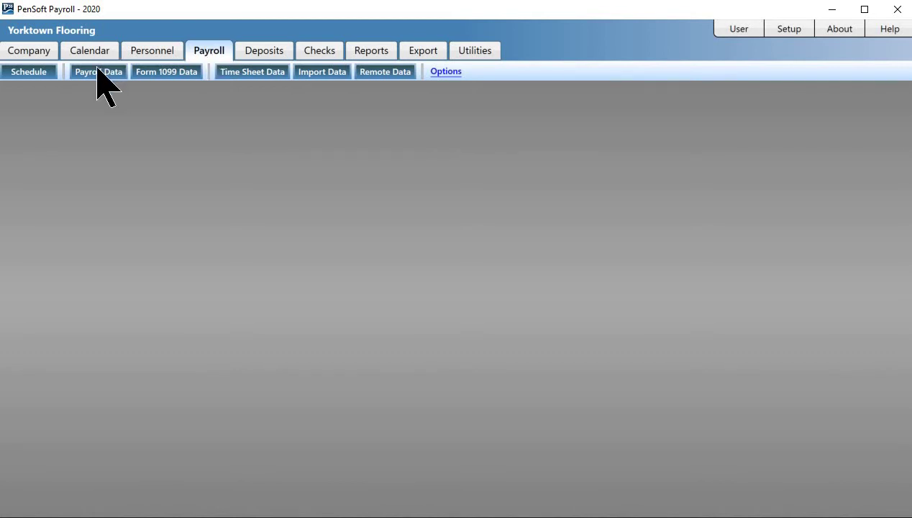
pyautogui.click(99, 75)
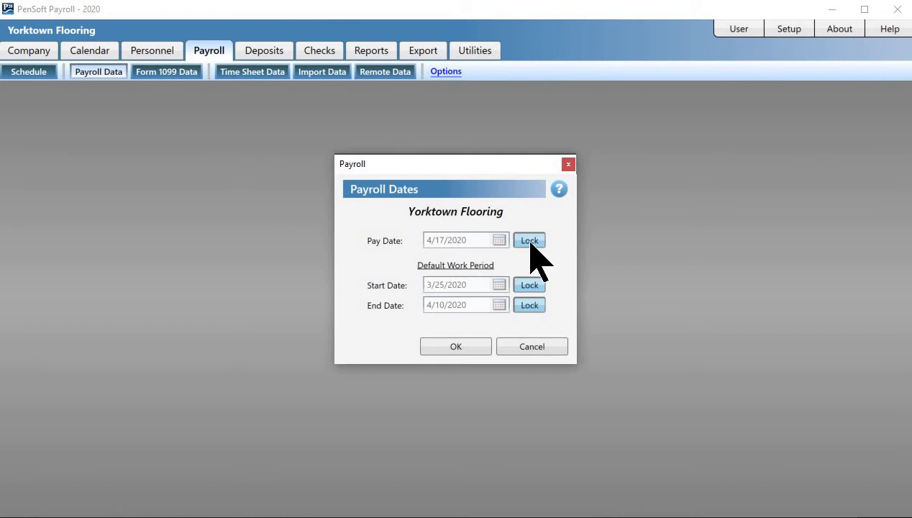
pyautogui.click(466, 348)
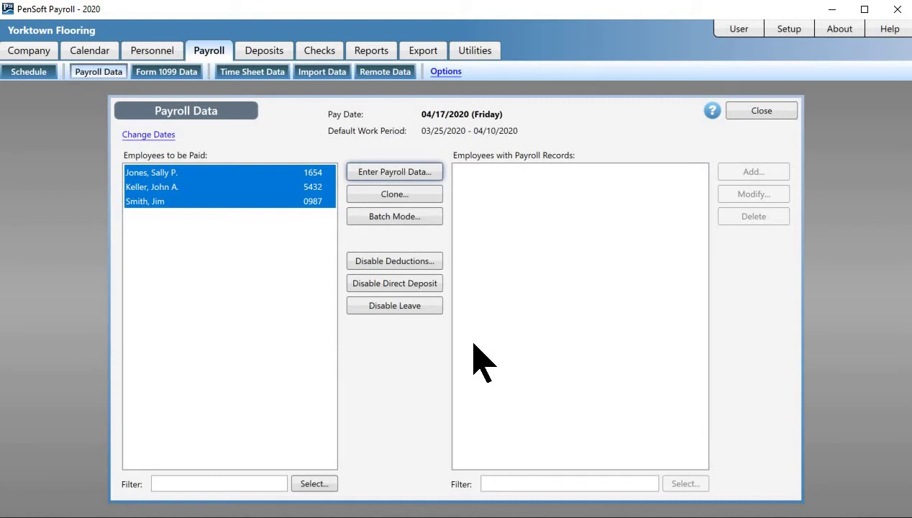
pyautogui.click(391, 217)
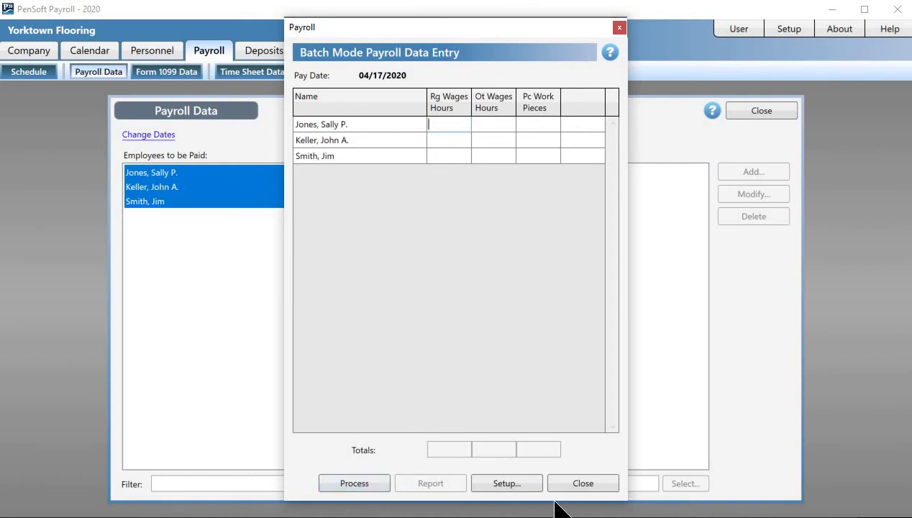
pyautogui.click(604, 485)
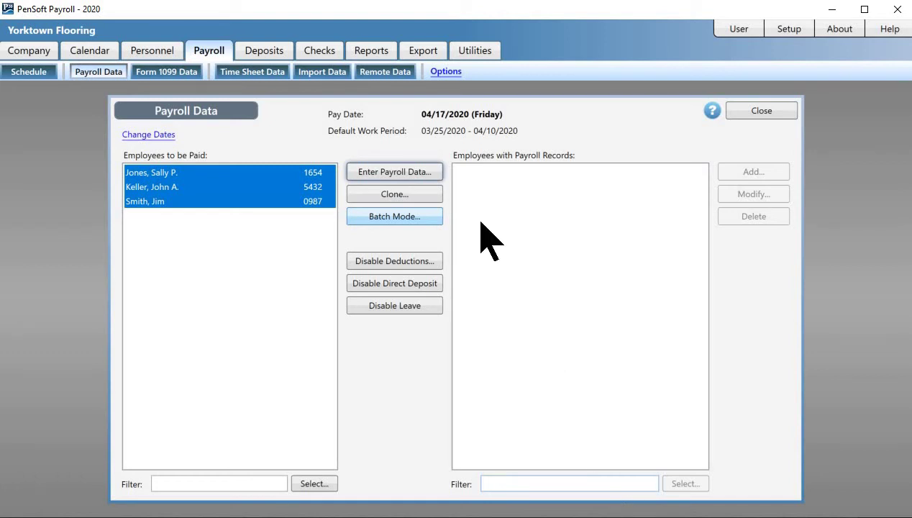
# - Examine the time sheet hours entry form for all employees and leave the time sheet data without saving
pyautogui.click(262, 72)
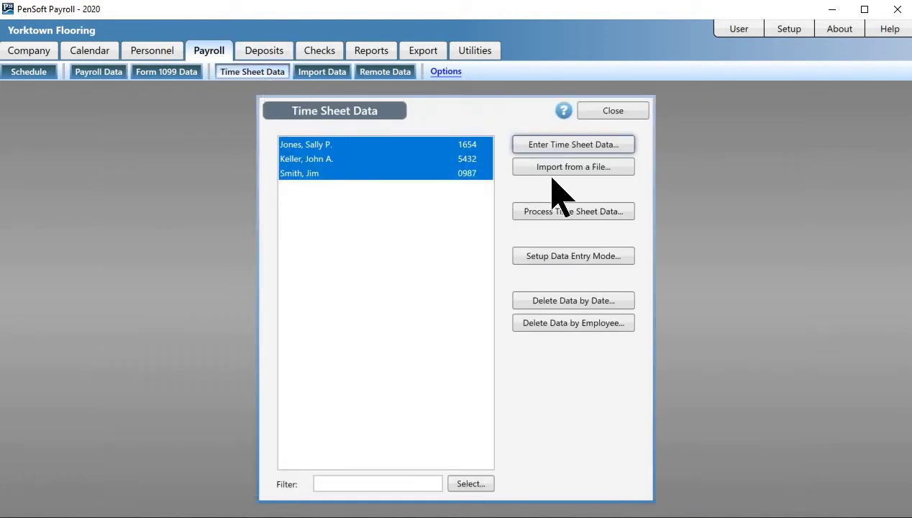
pyautogui.click(569, 145)
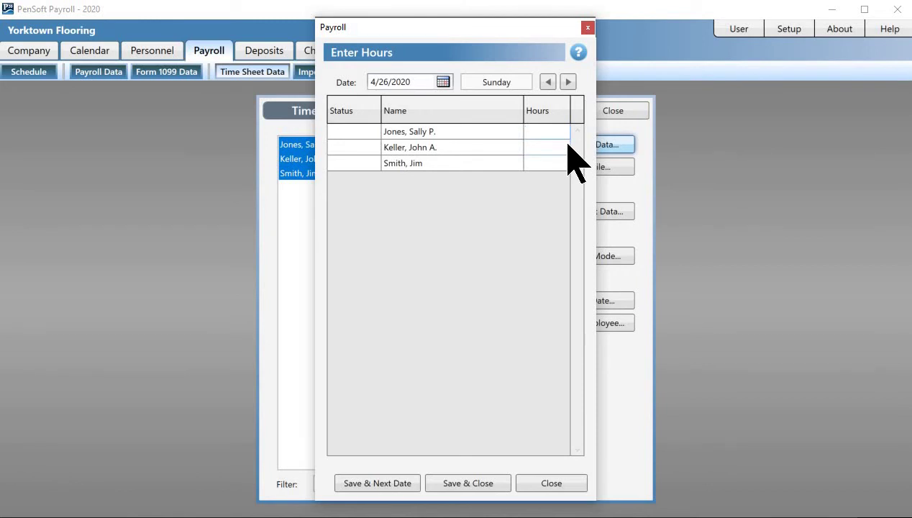
pyautogui.click(545, 483)
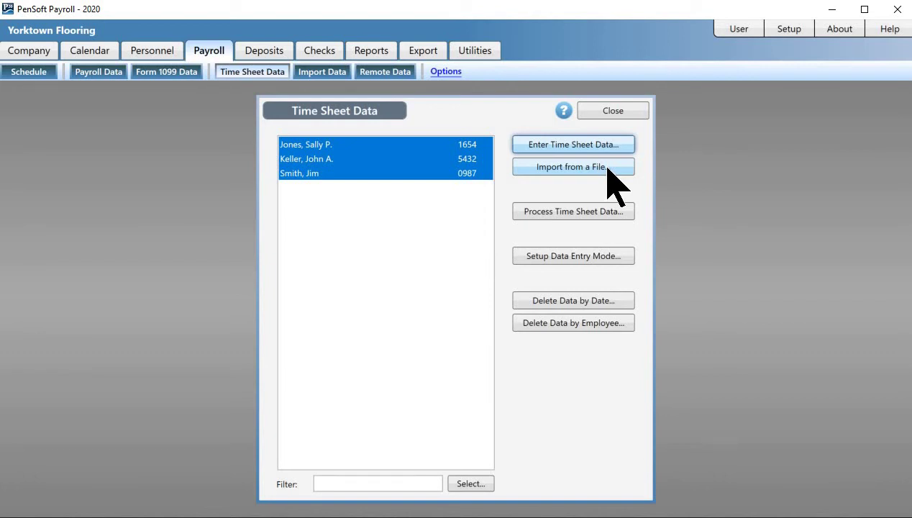
pyautogui.click(621, 114)
# - Reopen the payroll data for the 4/17/2020 pay date and check the employee selection options, keeping all employees selected
pyautogui.click(97, 74)
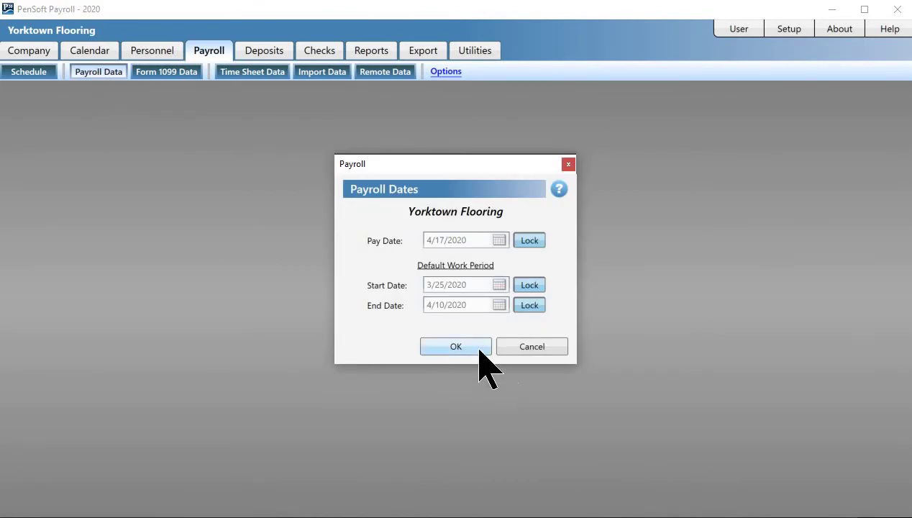
pyautogui.click(478, 351)
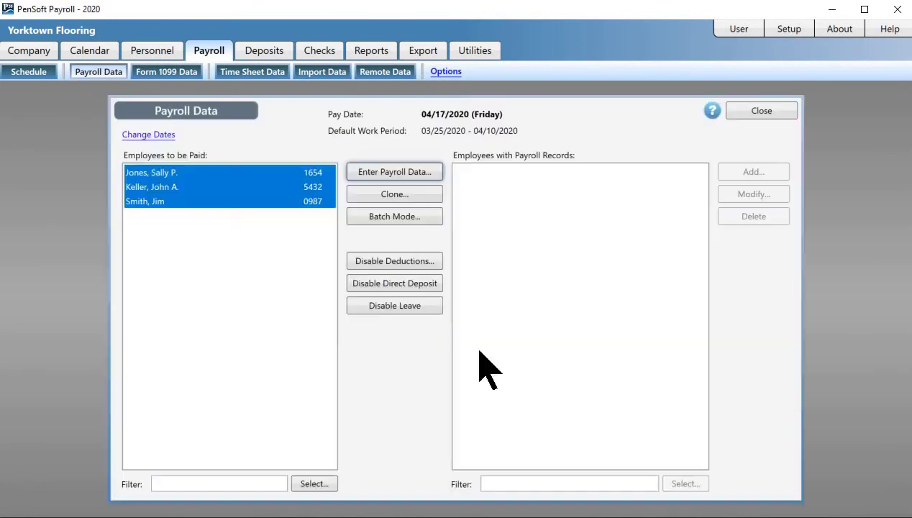
pyautogui.click(323, 482)
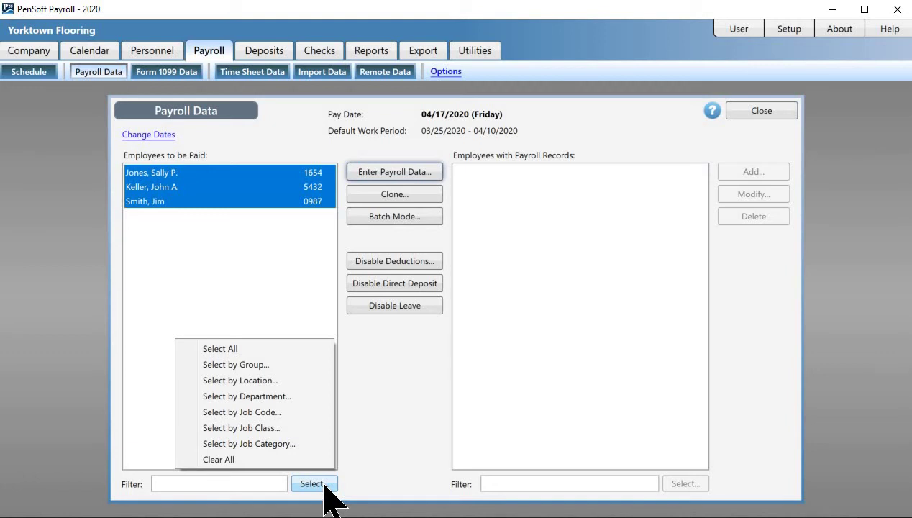
pyautogui.click(388, 379)
# - Enter 88 regular hours and 5 overtime hours for the first employee and save the payroll record
pyautogui.click(399, 172)
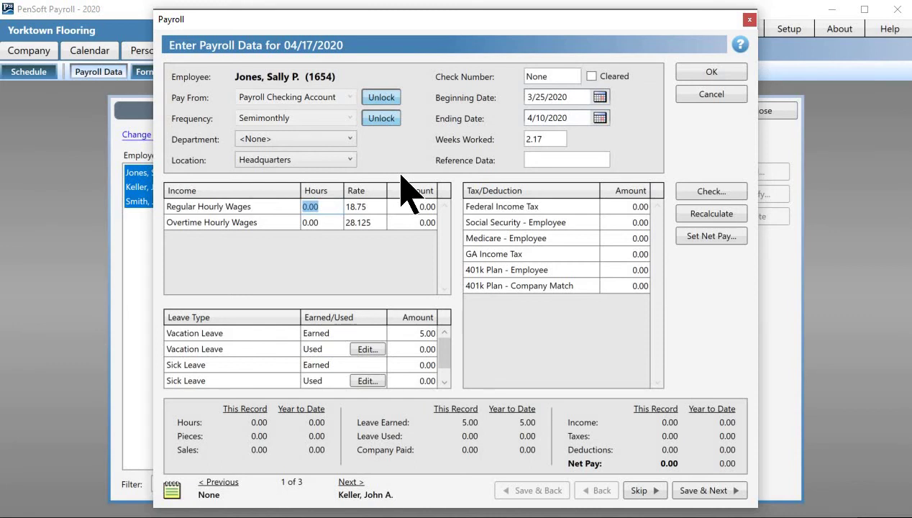
pyautogui.write('88')
pyautogui.press('Return')
pyautogui.write('5')
pyautogui.press('Return')
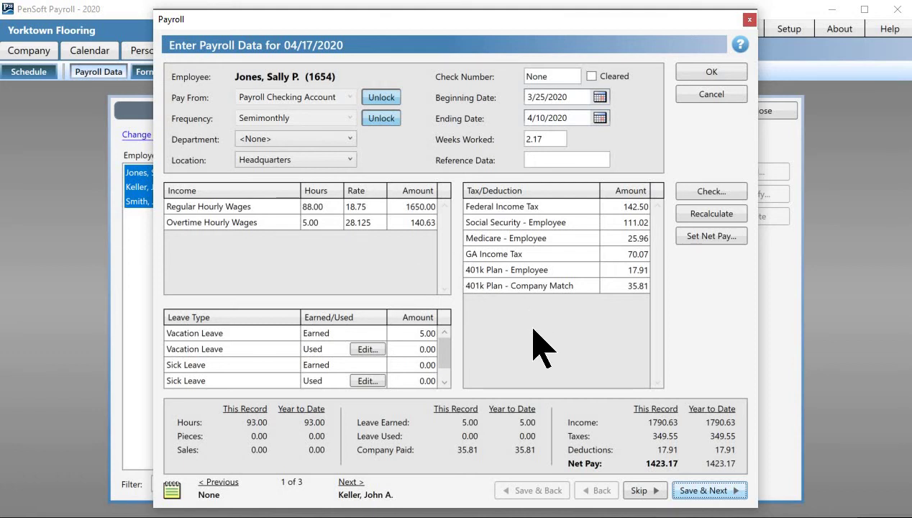
pyautogui.click(710, 490)
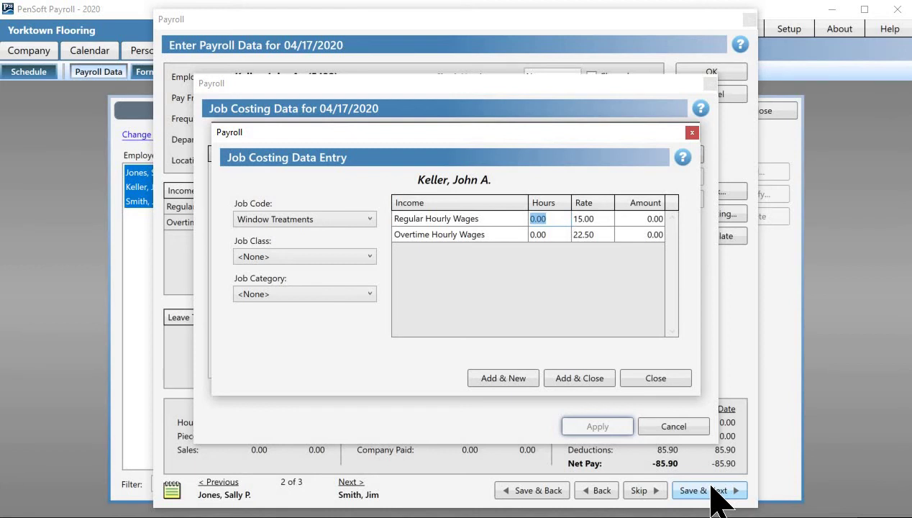
# - Add a job costing entry of 20 regular hours on Window Treatments for the second employee
pyautogui.write('20')
pyautogui.press('Return')
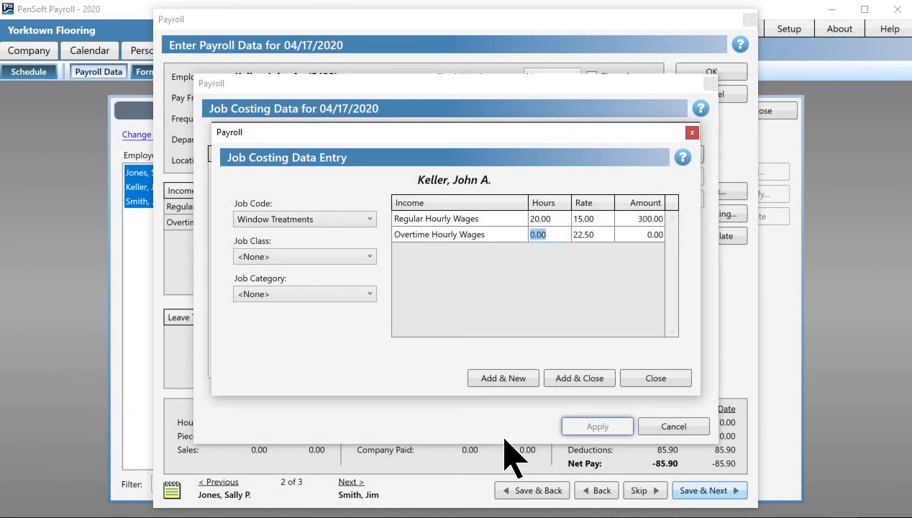
pyautogui.click(489, 379)
# - Add a job costing entry of 60 regular hours on Flooring for the second employee
pyautogui.click(360, 218)
pyautogui.click(292, 250)
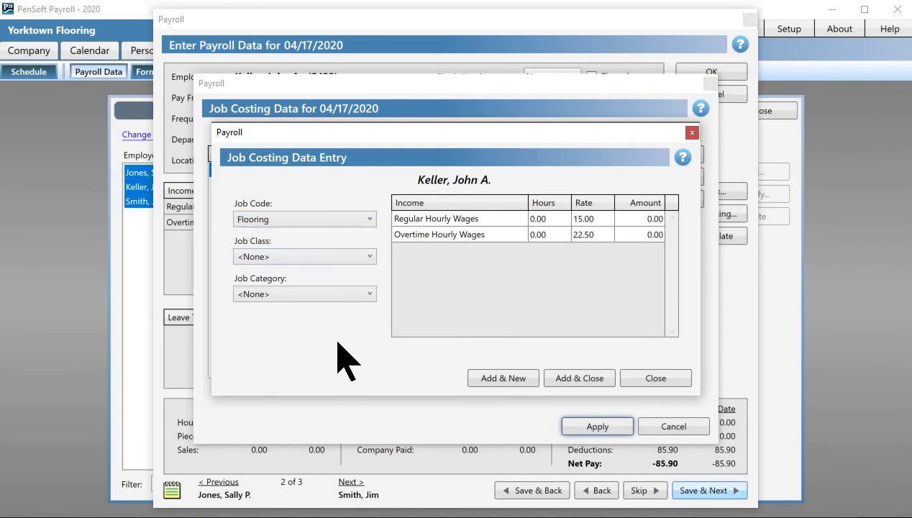
pyautogui.click(541, 220)
pyautogui.write('60')
pyautogui.press('Return')
pyautogui.click(488, 376)
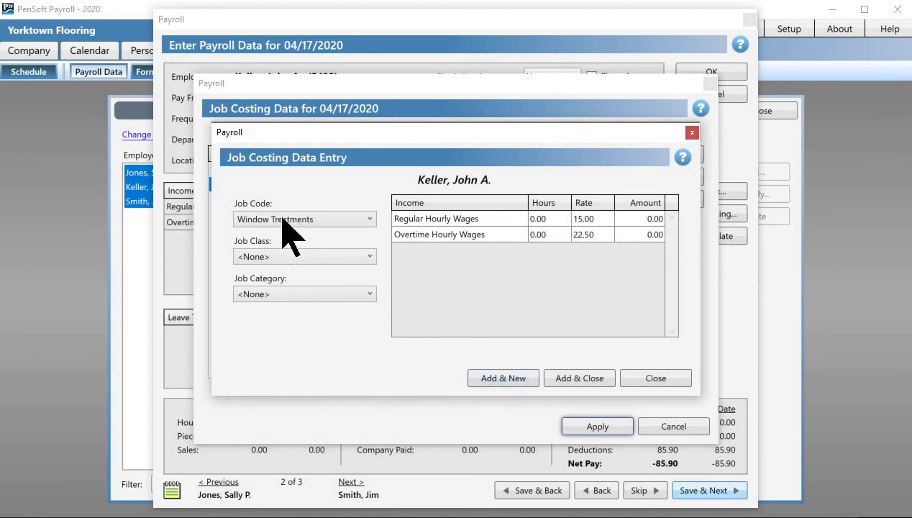
# - Add a Wallcoverings job costing entry for the second employee and close the entry form
pyautogui.click(367, 219)
pyautogui.click(263, 281)
pyautogui.click(536, 218)
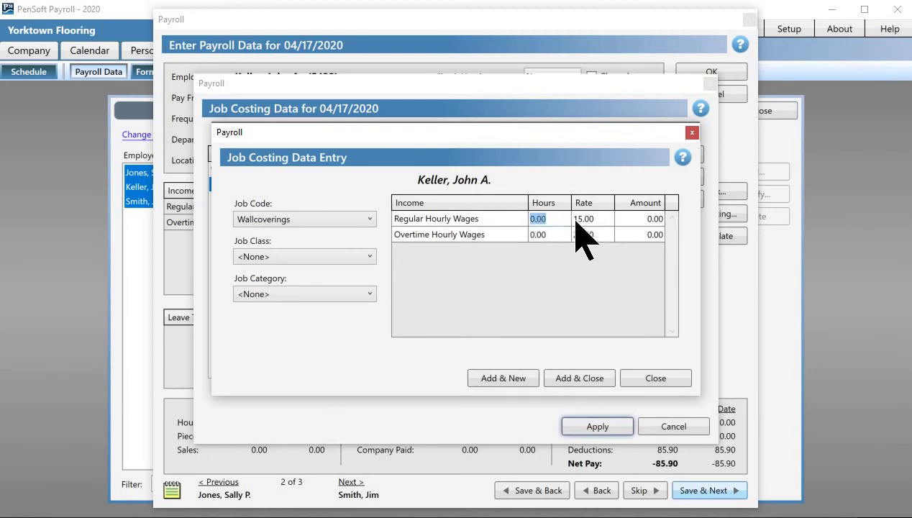
pyautogui.click(610, 377)
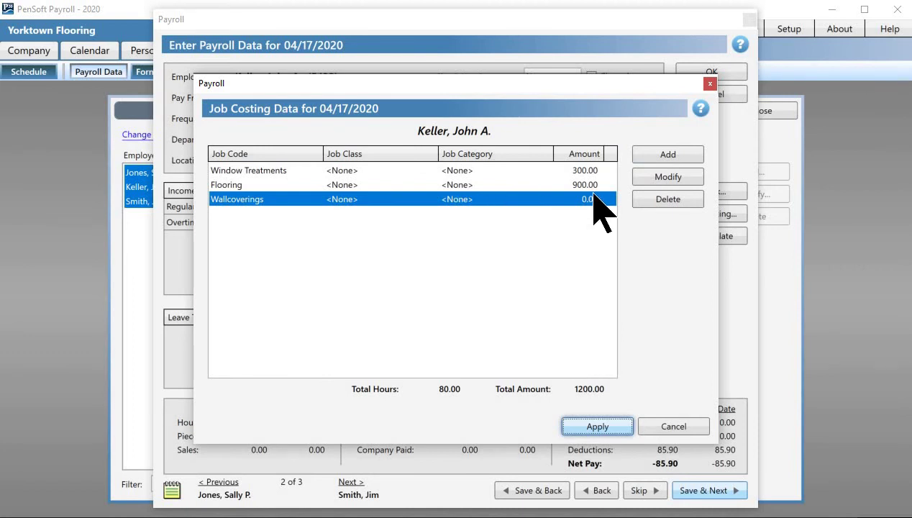
# - Set the Wallcoverings entry to 8 regular hours, apply the job costing data and save the second employee's payroll record
pyautogui.click(689, 177)
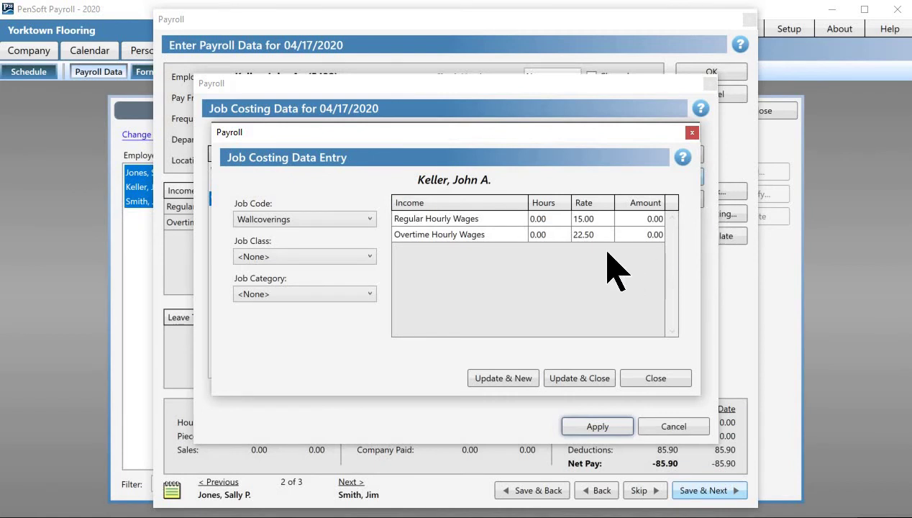
pyautogui.click(544, 221)
pyautogui.write('8.')
pyautogui.click(559, 379)
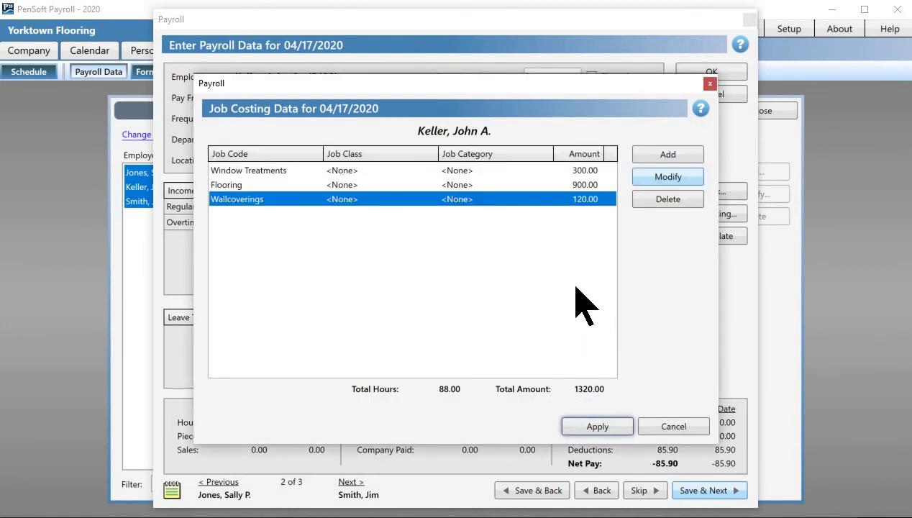
pyautogui.click(597, 426)
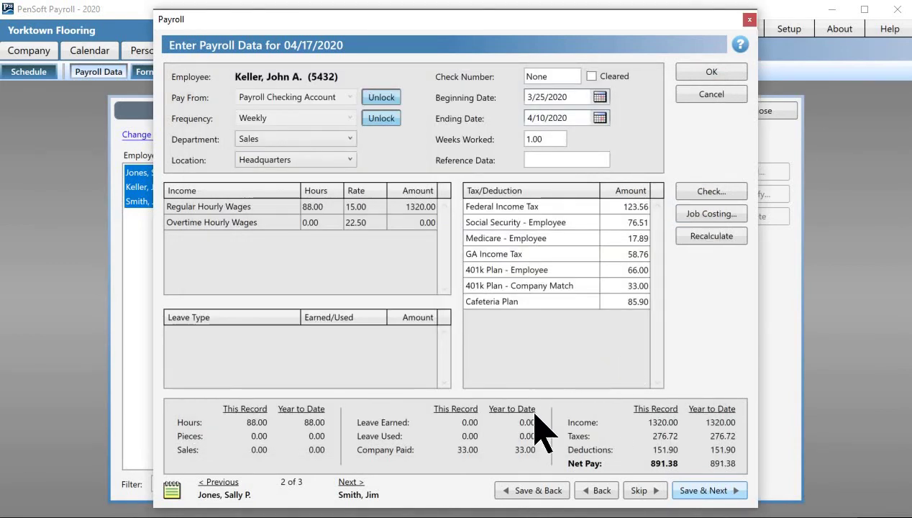
pyautogui.click(717, 490)
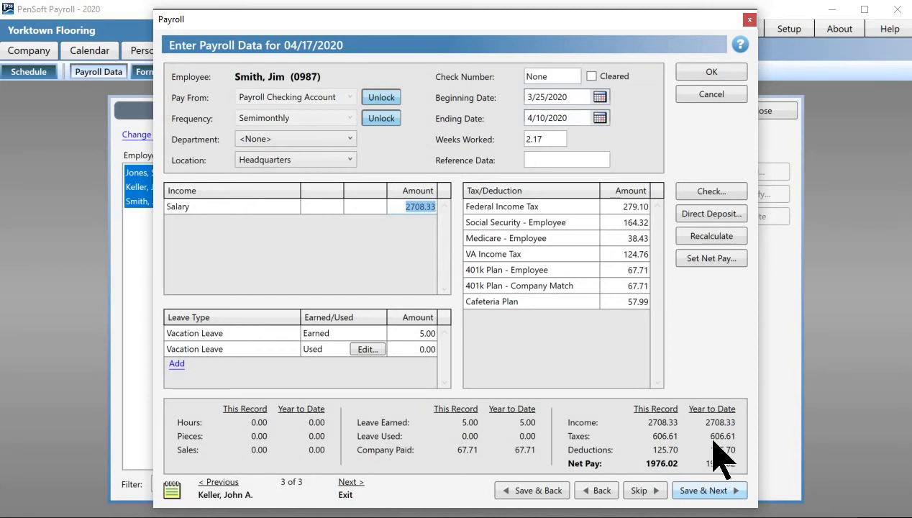
# - Set the third employee's Cafeteria Plan deduction to 65.00 and save the payroll record with the modified amount
pyautogui.click(634, 303)
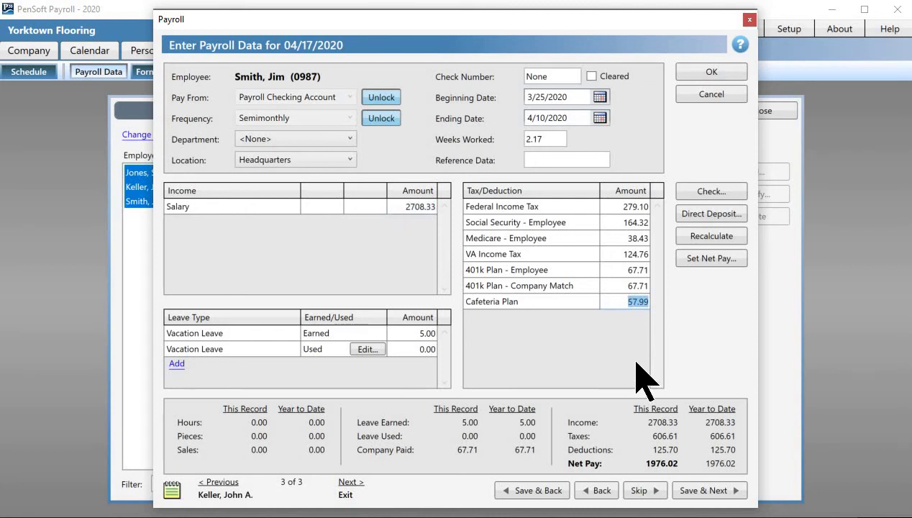
pyautogui.write('65.00')
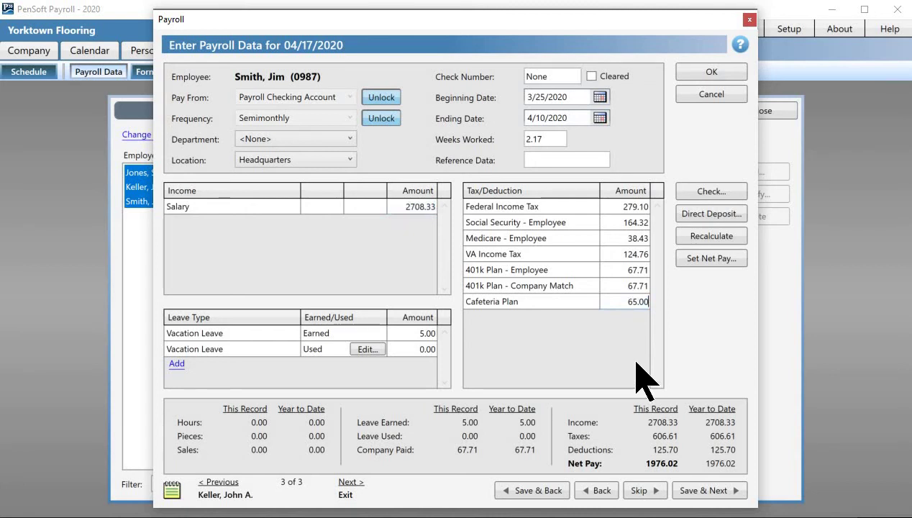
pyautogui.press('Tab')
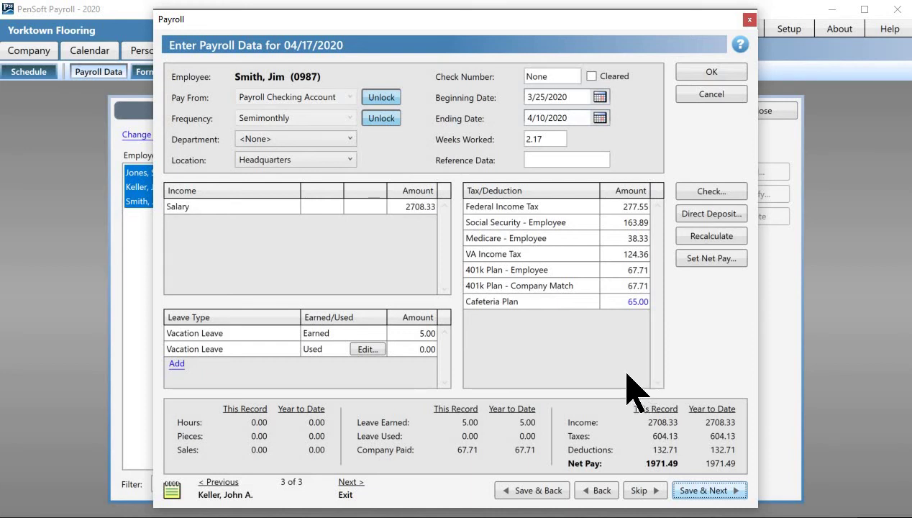
pyautogui.click(736, 493)
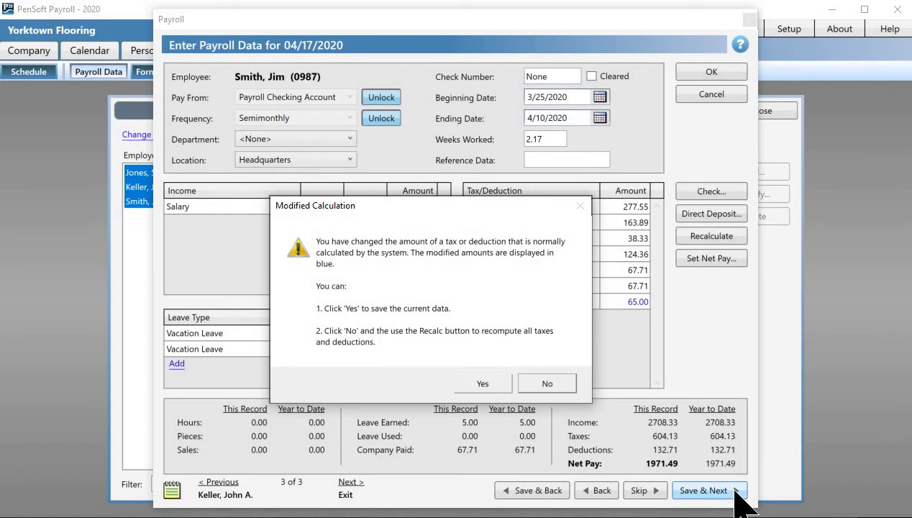
pyautogui.click(489, 383)
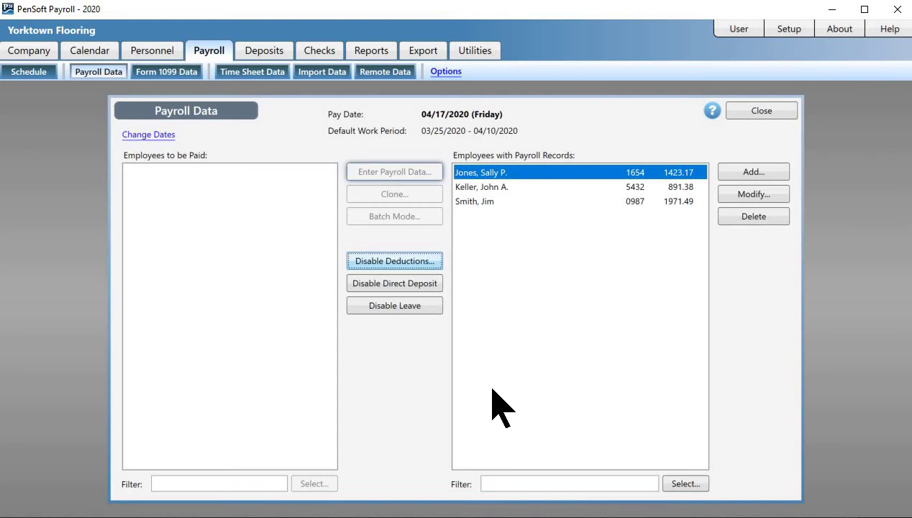
# - Close the payroll data and view the Direct Deposit settings under the check functions, closing that form when done
pyautogui.click(763, 111)
pyautogui.click(338, 52)
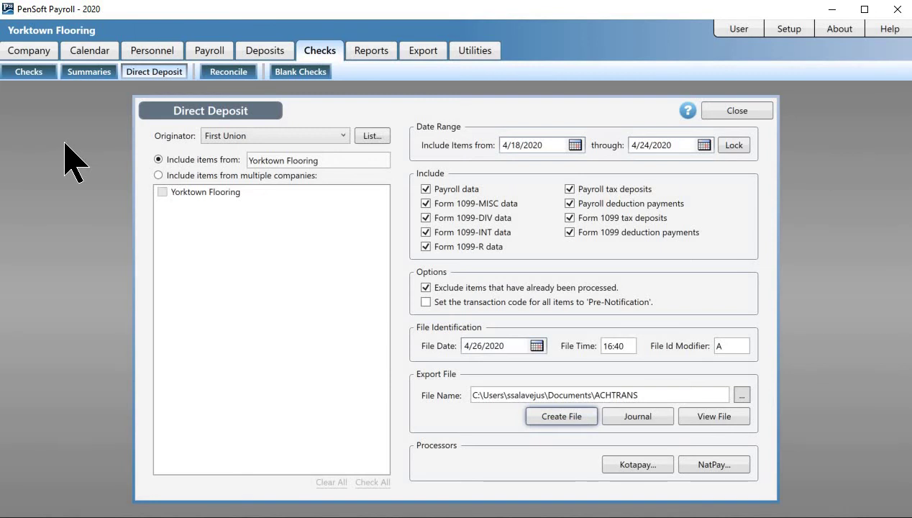
pyautogui.click(761, 113)
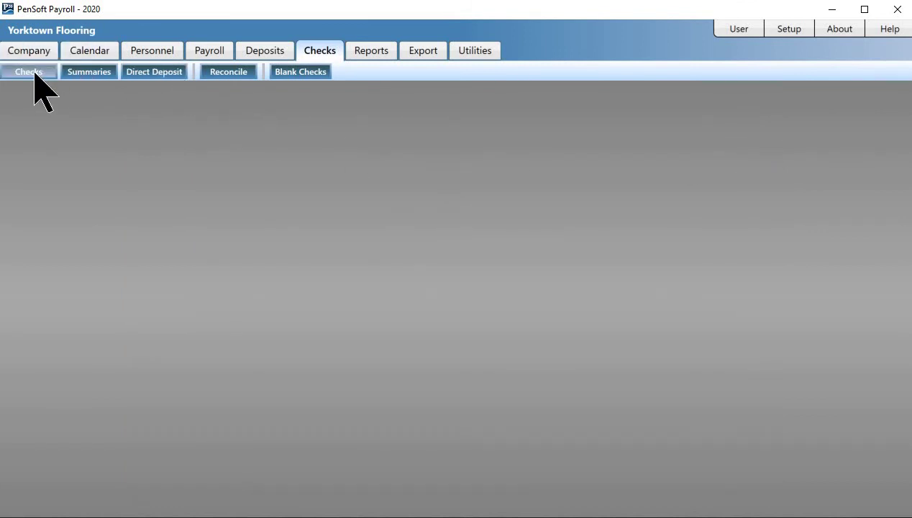
# - Open the list of checks for the Payroll Checking Account and include items from 4/17/2020 onward
pyautogui.click(32, 72)
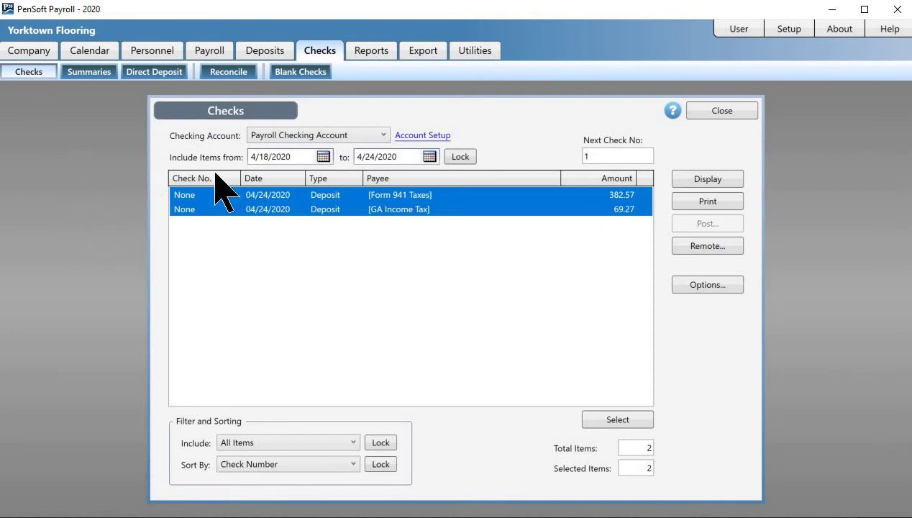
pyautogui.click(323, 157)
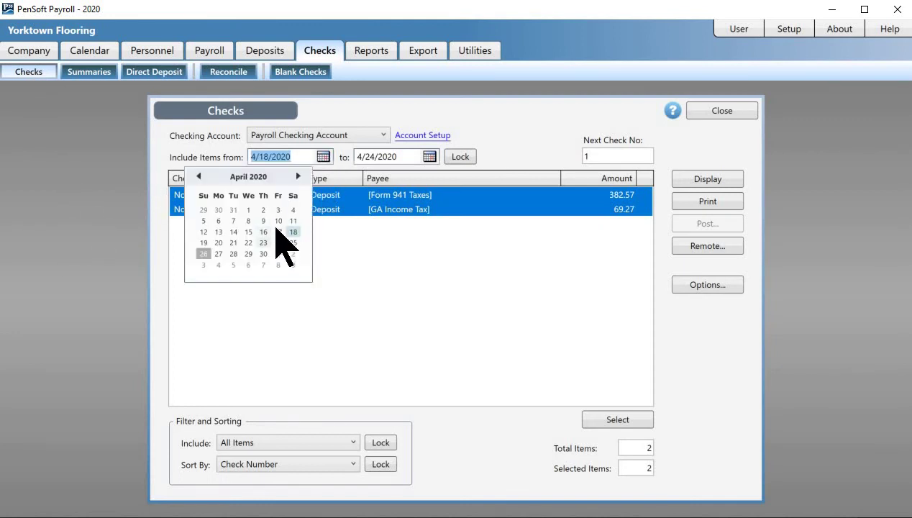
pyautogui.click(278, 231)
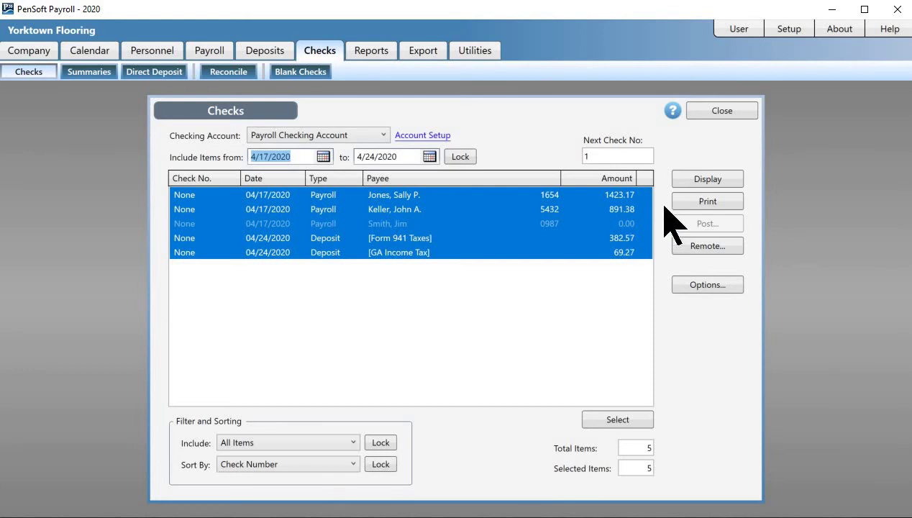
# - Display the listed checks in the No 876 Laser or Ink-Jet style and close the preview and the checks list
pyautogui.click(705, 181)
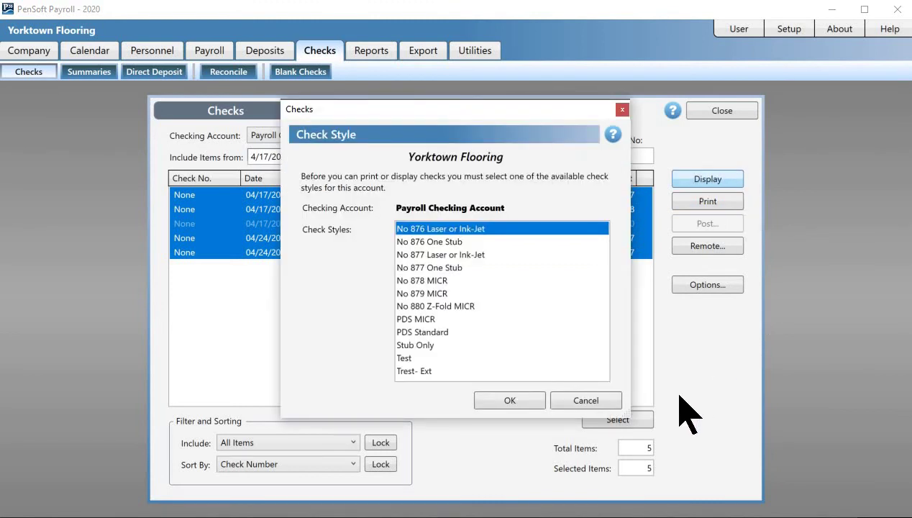
pyautogui.click(518, 403)
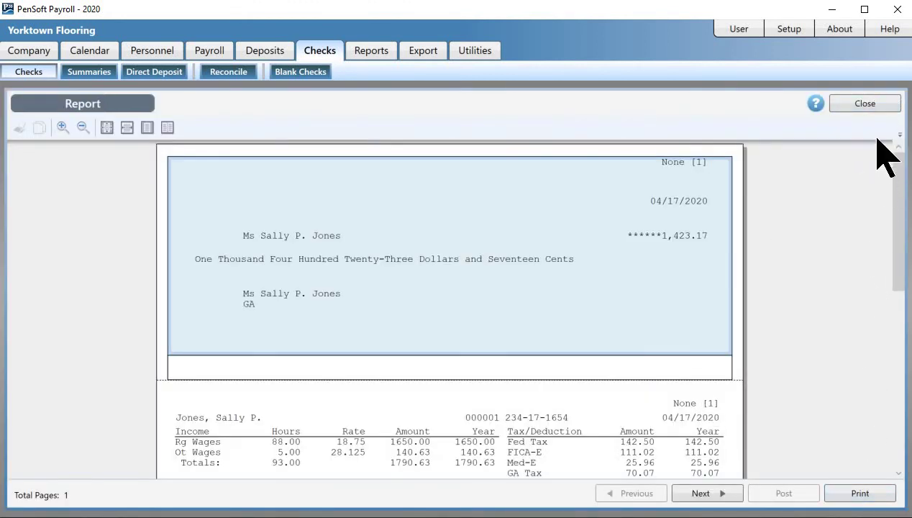
pyautogui.click(867, 104)
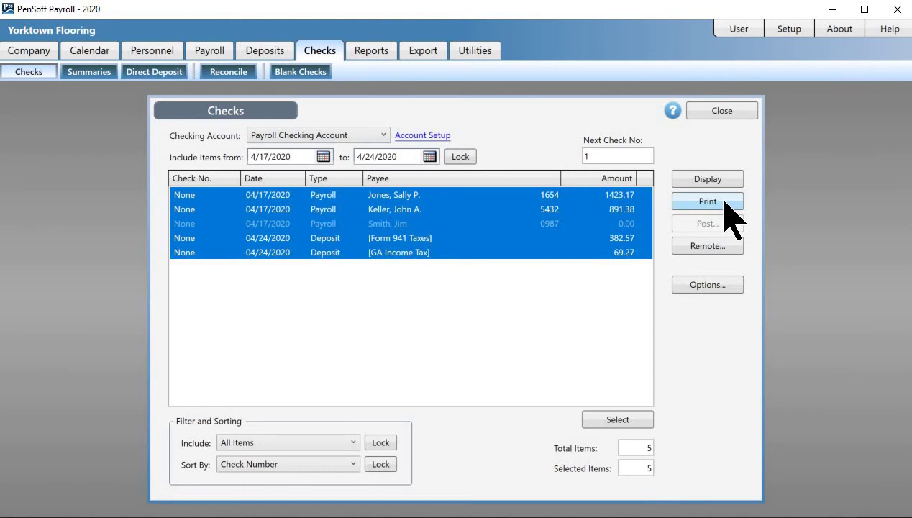
pyautogui.click(741, 128)
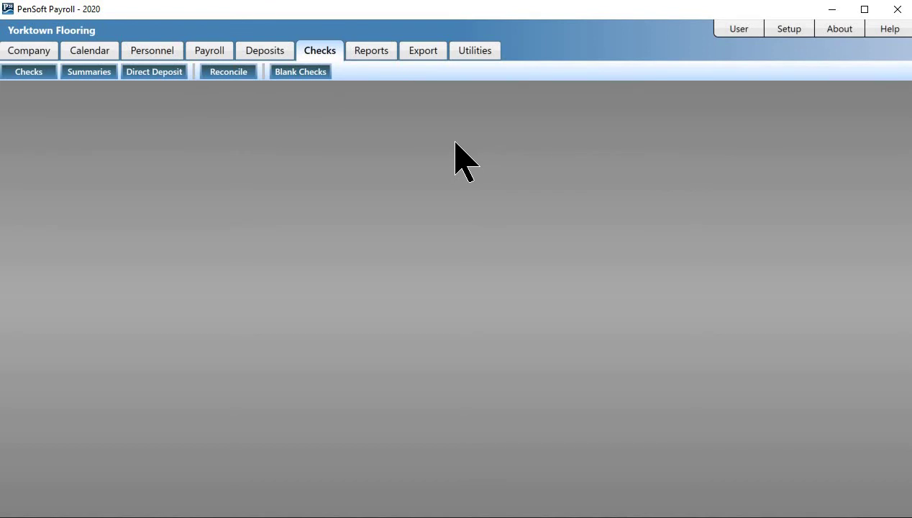
# - Look through the Pay Date and Tax categories of the payroll reports, view the tax Status report and close it
pyautogui.click(374, 54)
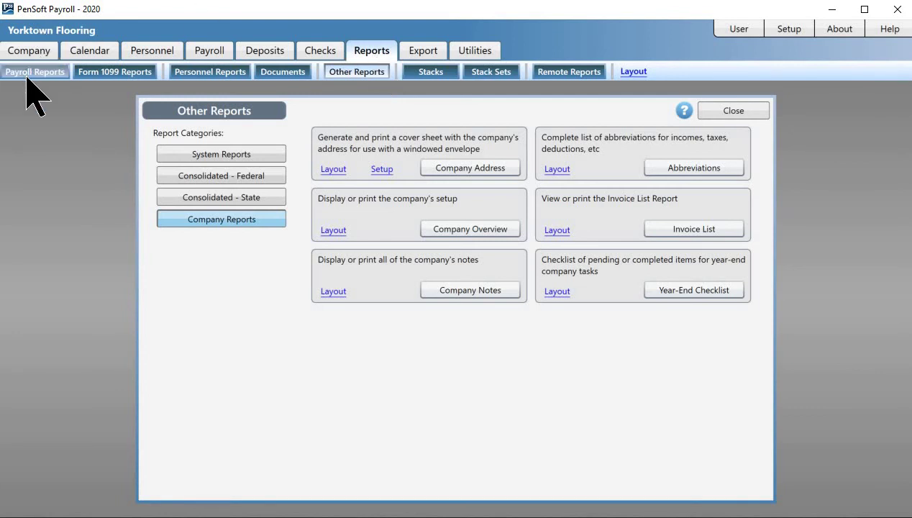
pyautogui.click(39, 74)
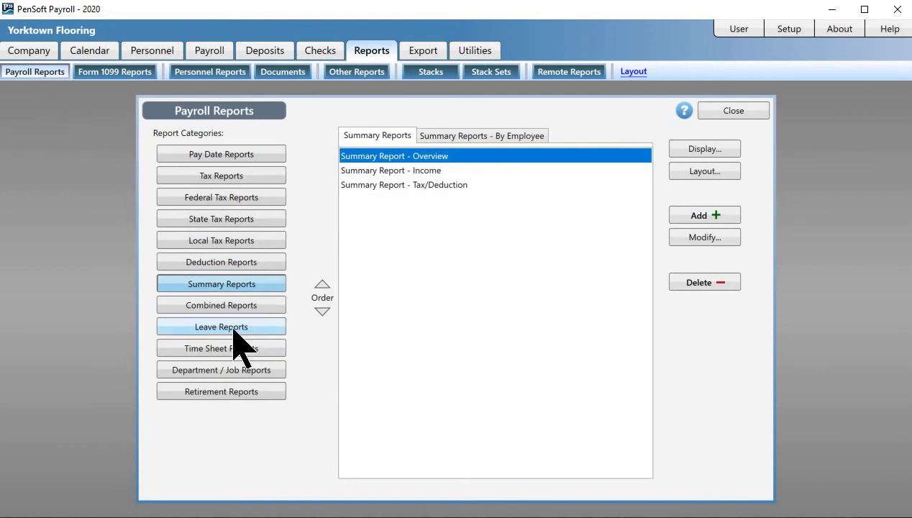
pyautogui.click(205, 157)
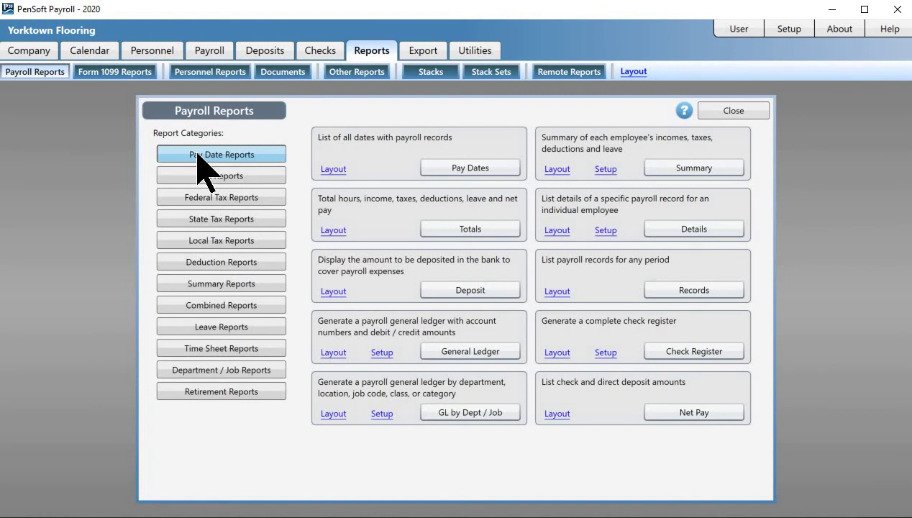
pyautogui.click(207, 177)
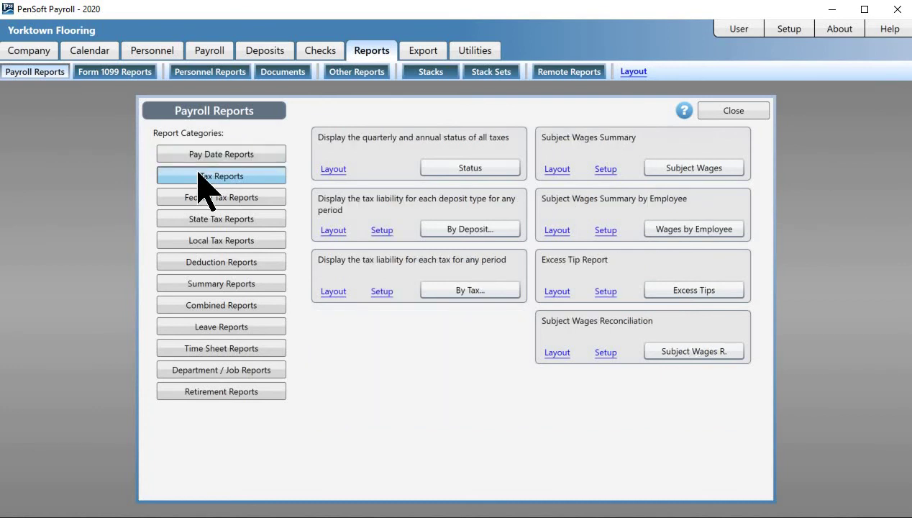
pyautogui.click(471, 170)
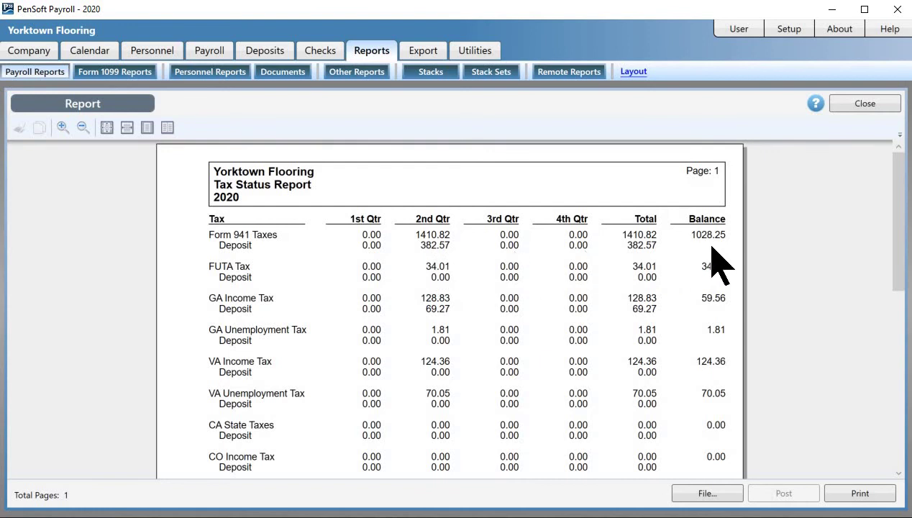
pyautogui.click(867, 103)
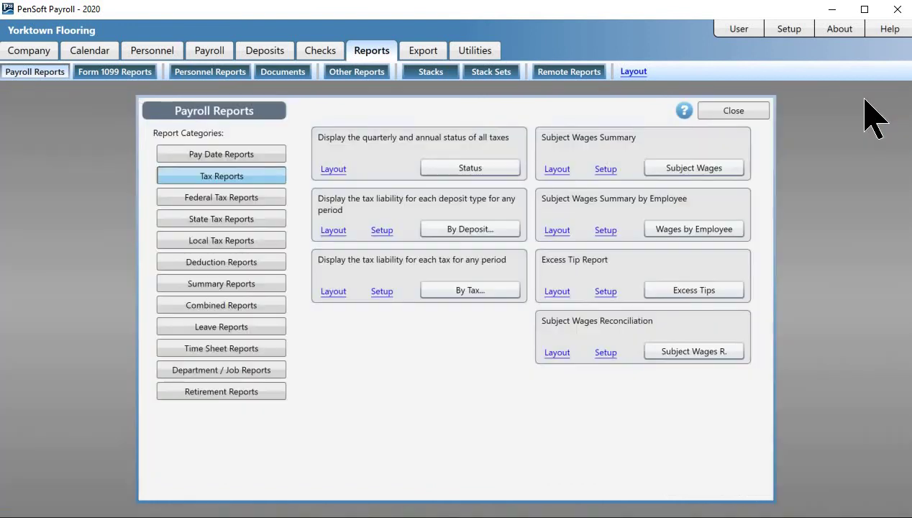
# - Set up the VA VEC FC-20/21 Employer's Quarterly Payroll Report for the 2nd quarter with balance, interest and penalty of 0.00
pyautogui.click(207, 200)
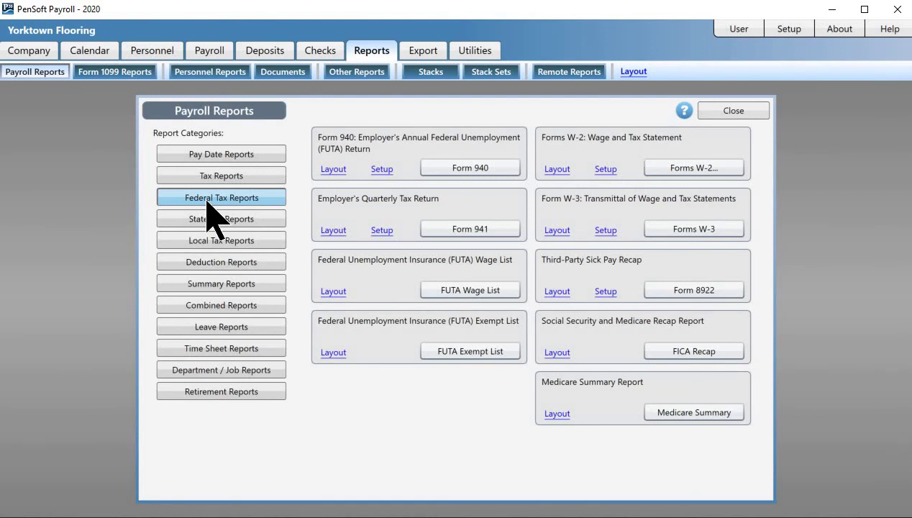
pyautogui.click(220, 223)
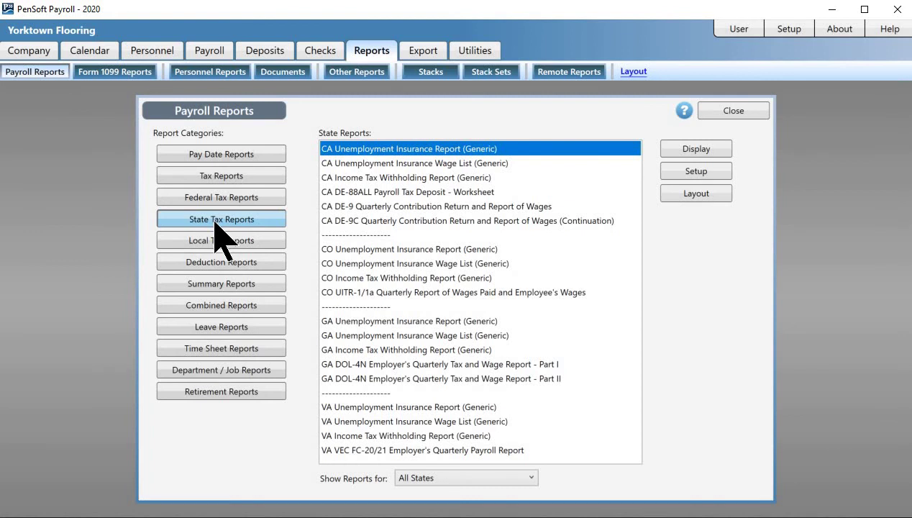
pyautogui.click(411, 449)
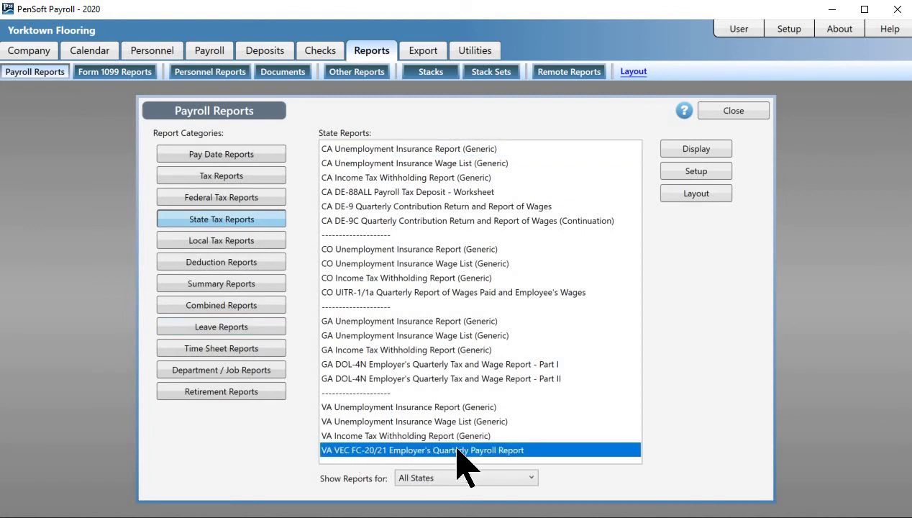
pyautogui.click(711, 172)
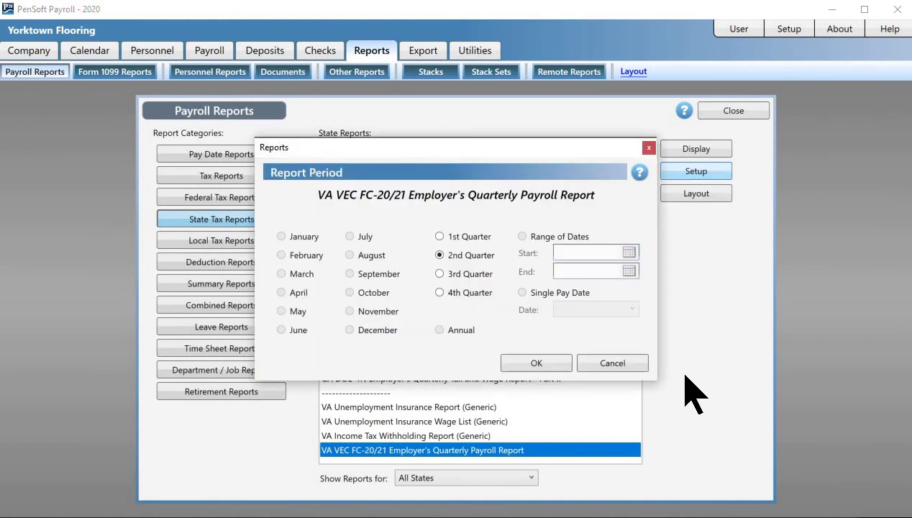
pyautogui.click(564, 362)
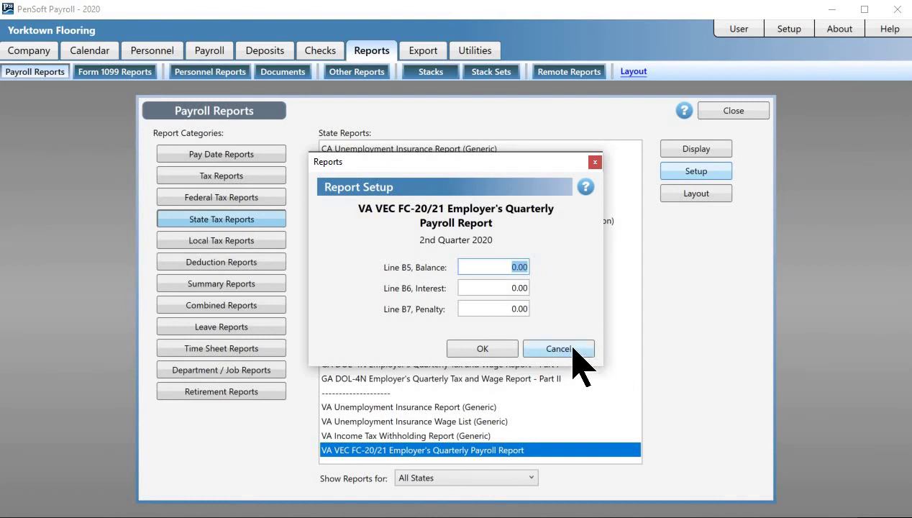
pyautogui.click(502, 349)
# - Display the VA VEC FC-20/21 report for the 2nd quarter and close it after viewing
pyautogui.click(711, 150)
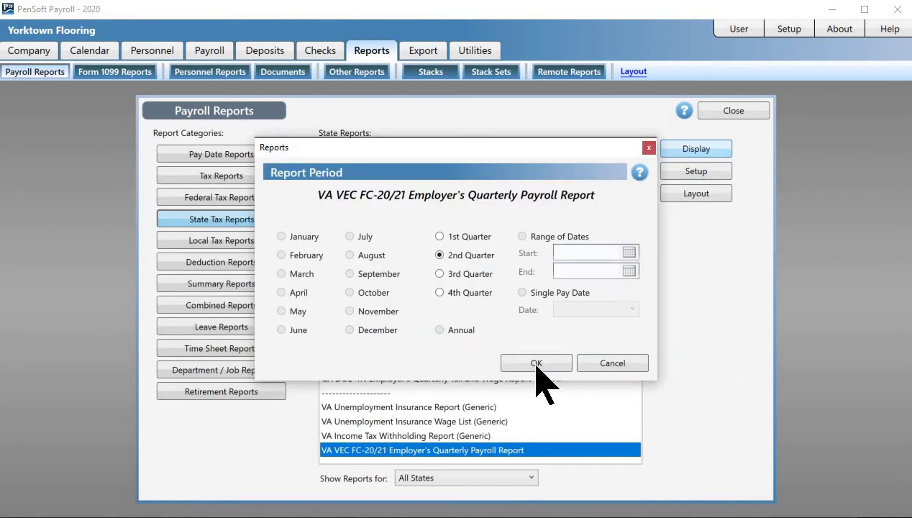
pyautogui.click(540, 367)
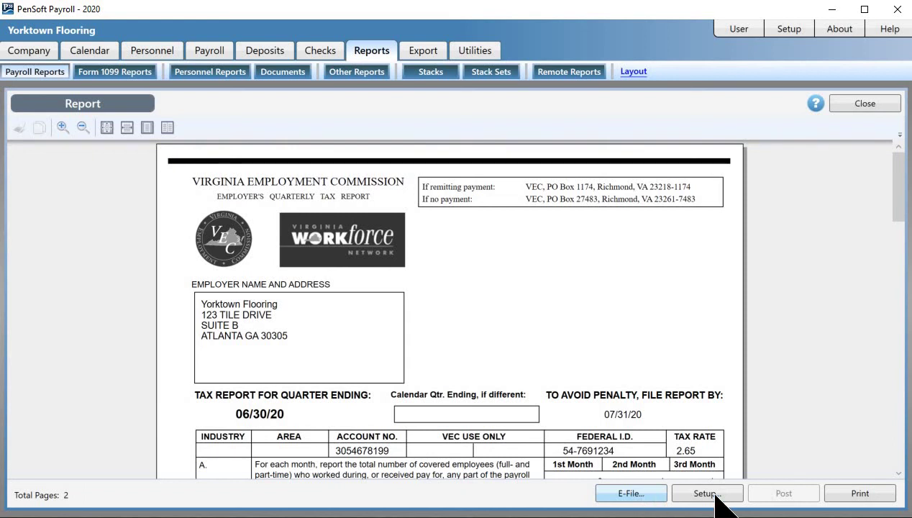
pyautogui.click(866, 105)
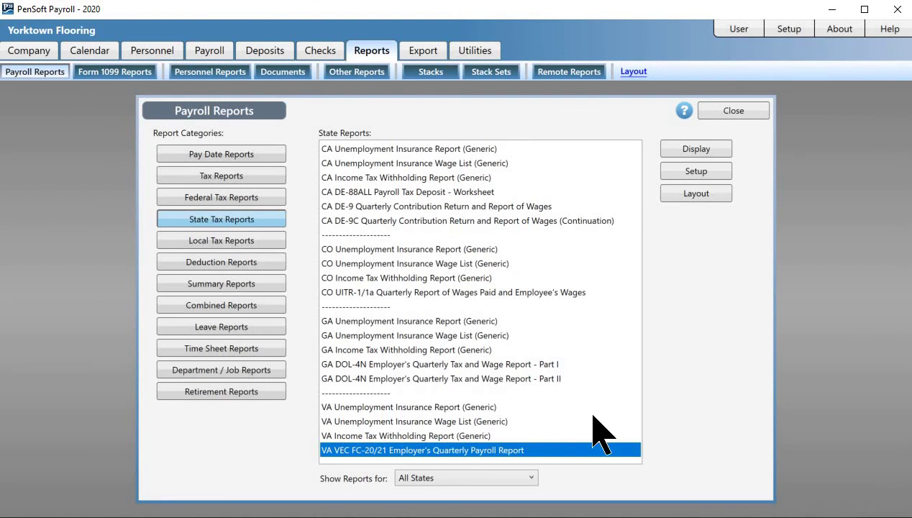
# - Start a new summary report, move the Name heading to the fourth column, and add Regular and Overtime Hourly Wages beside SSAN
pyautogui.click(253, 291)
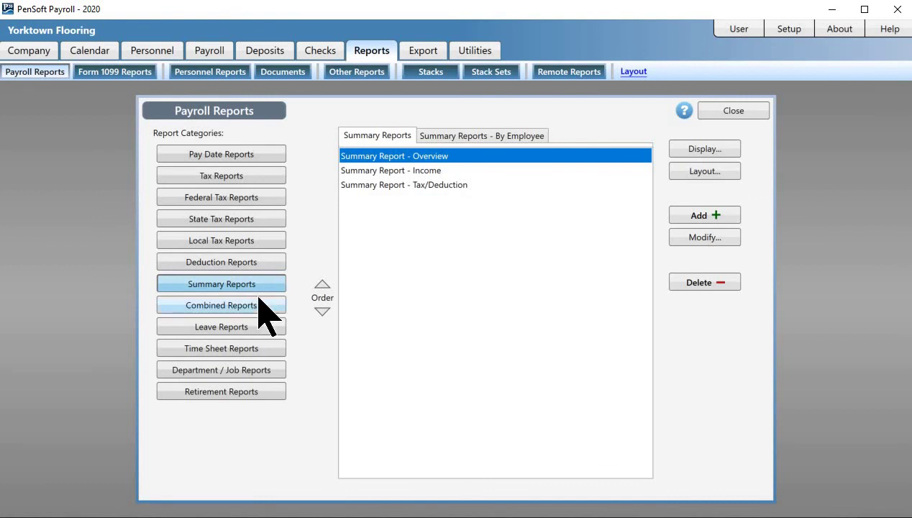
pyautogui.click(727, 220)
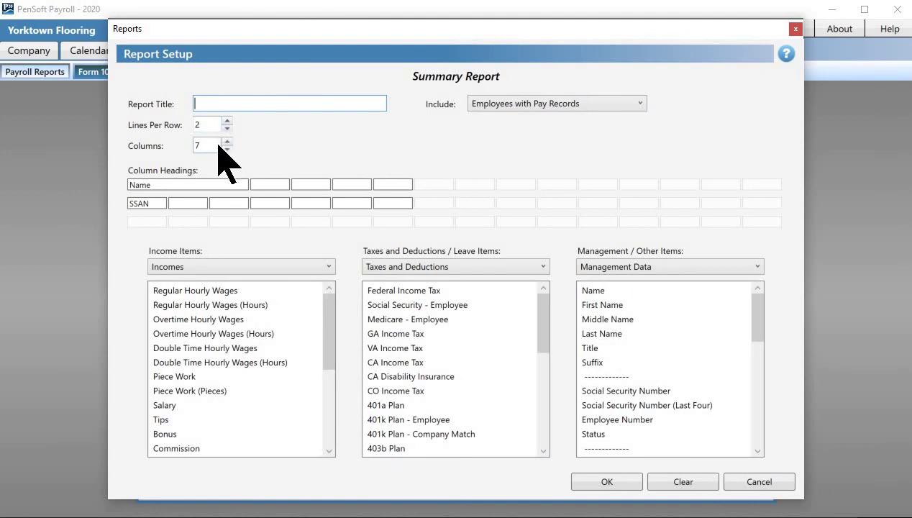
pyautogui.click(643, 105)
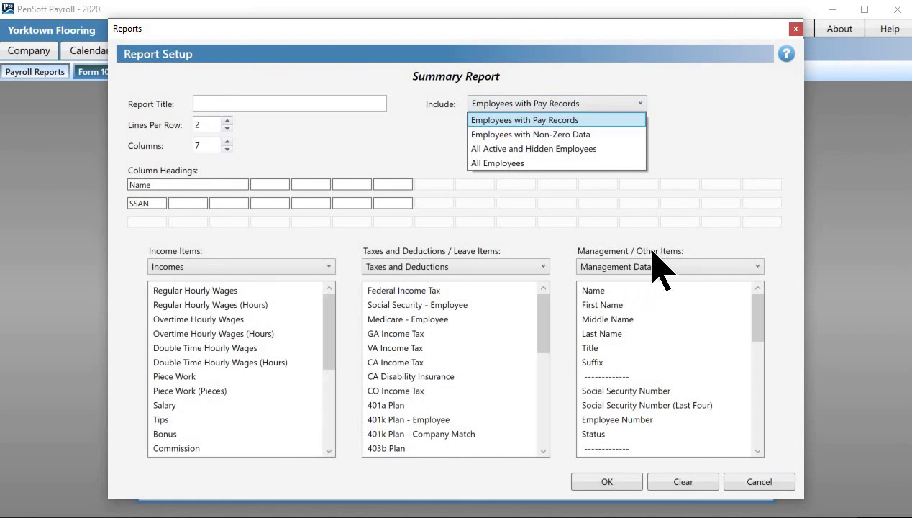
pyautogui.click(203, 309)
pyautogui.moveTo(241, 185); pyautogui.dragTo(272, 189)
pyautogui.moveTo(204, 290); pyautogui.dragTo(188, 204)
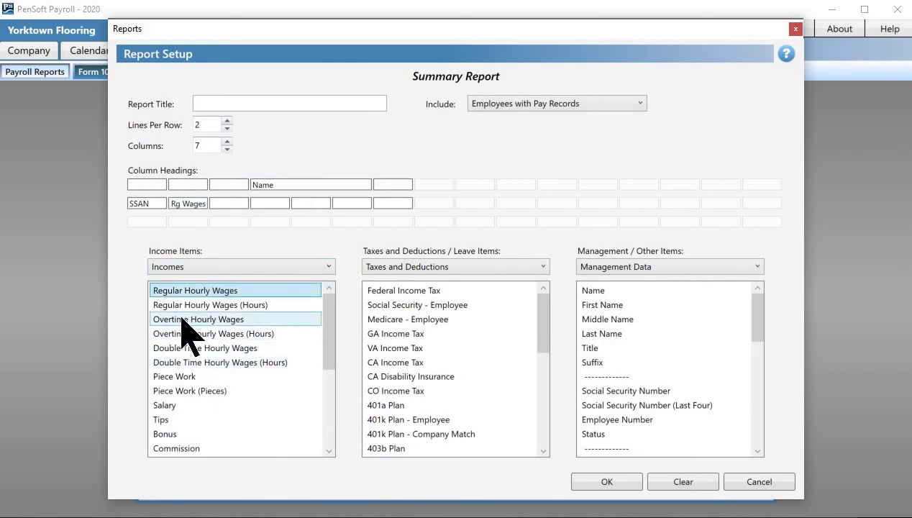
pyautogui.moveTo(182, 320); pyautogui.dragTo(229, 204)
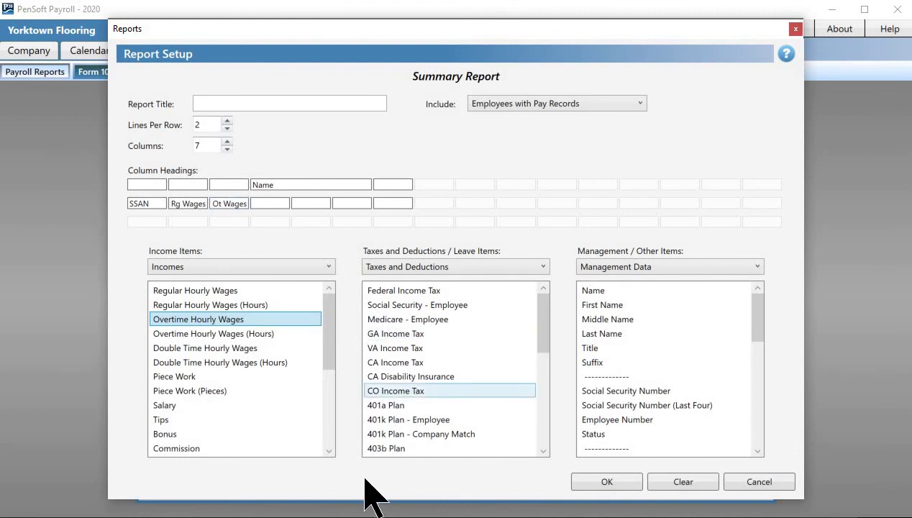
# - Title the new summary report "test report", save it and display it for the 2nd quarter
pyautogui.click(225, 107)
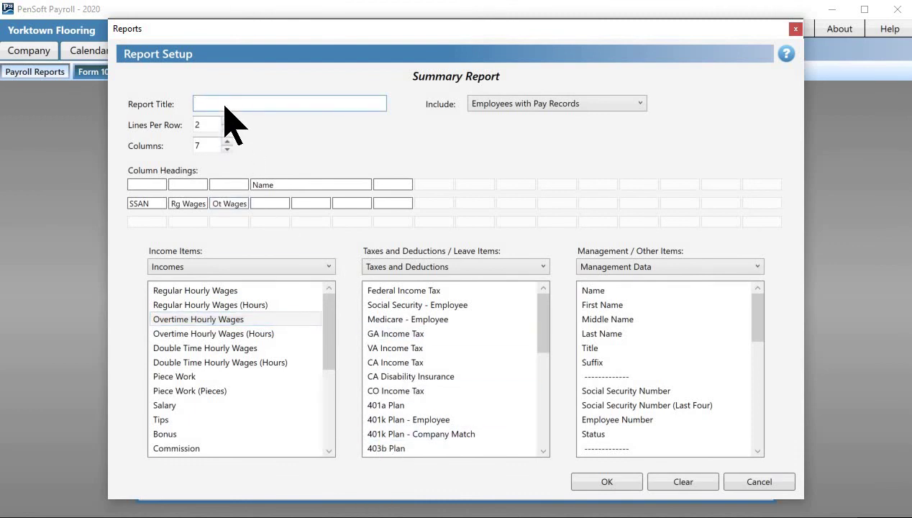
pyautogui.write('test report')
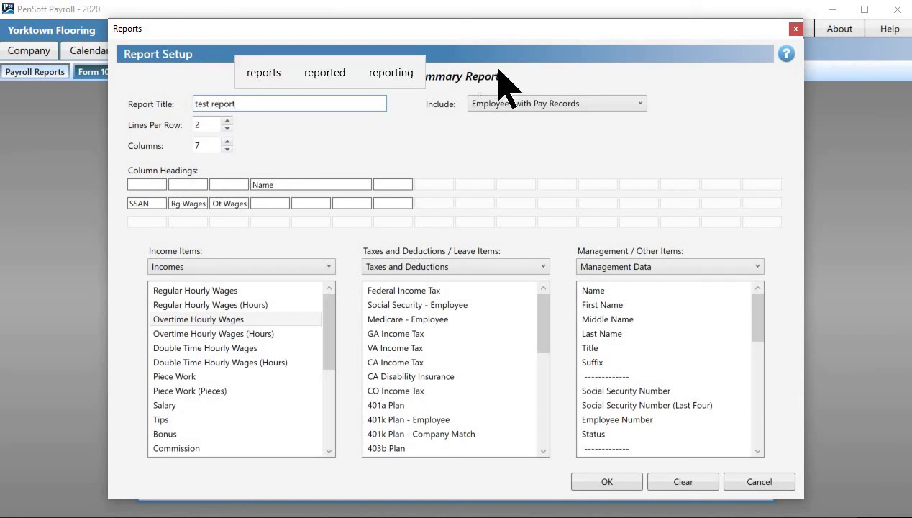
pyautogui.click(608, 484)
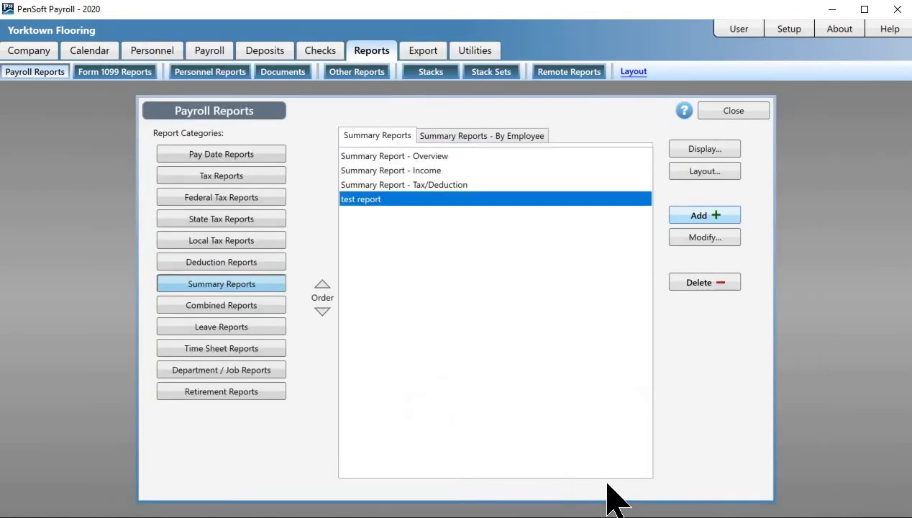
pyautogui.click(719, 150)
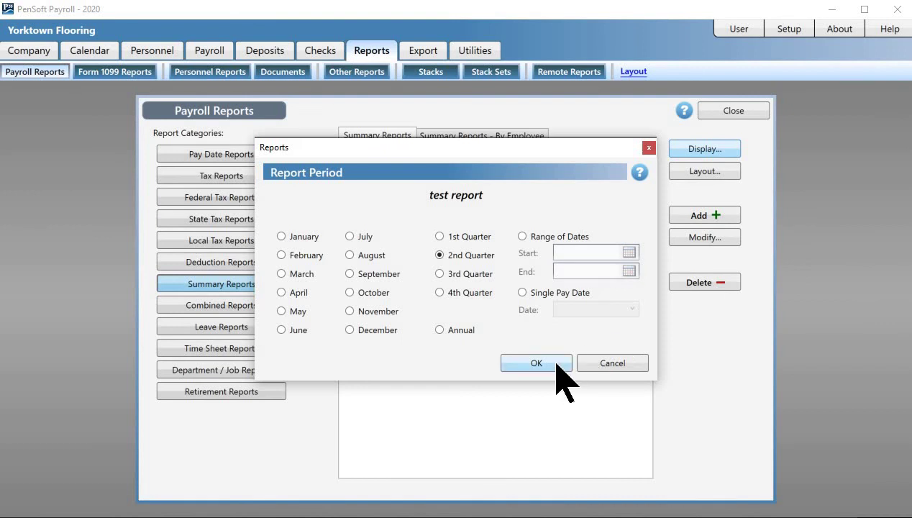
pyautogui.click(556, 363)
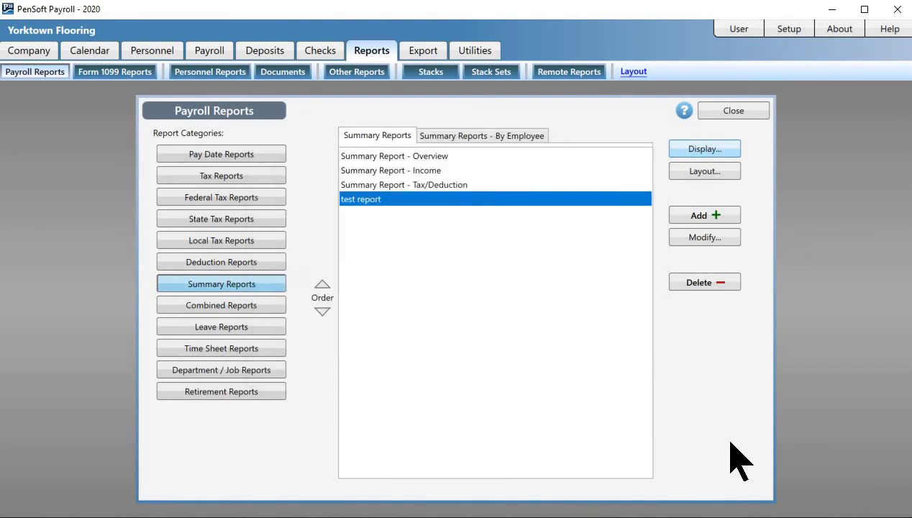